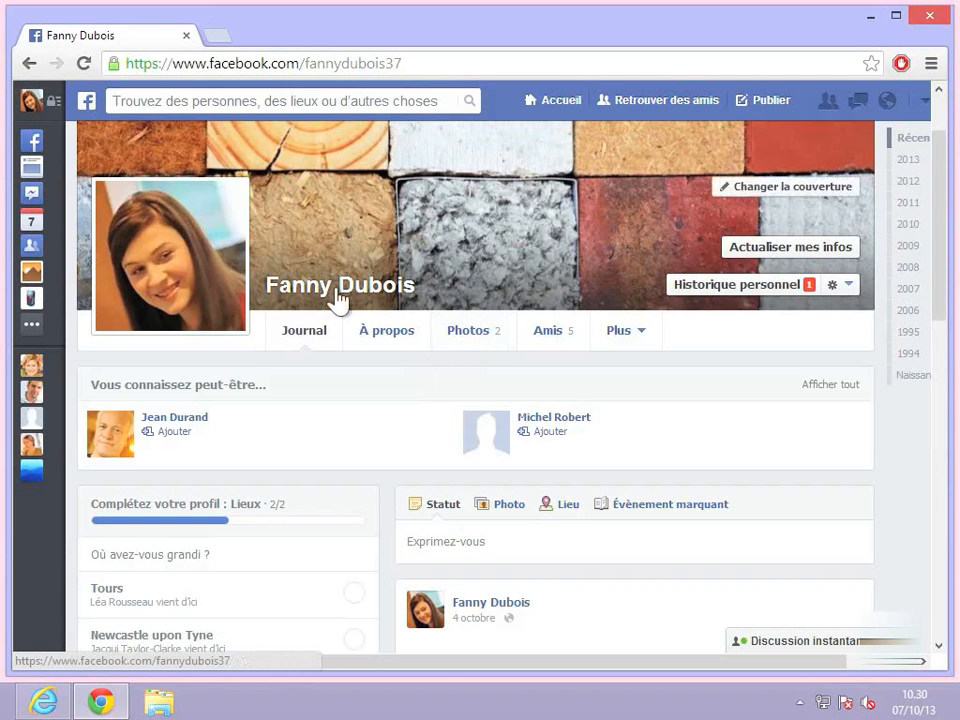
Step: Browse the profile's photo section, including the user's own photos and the existing albums
click(36, 280)
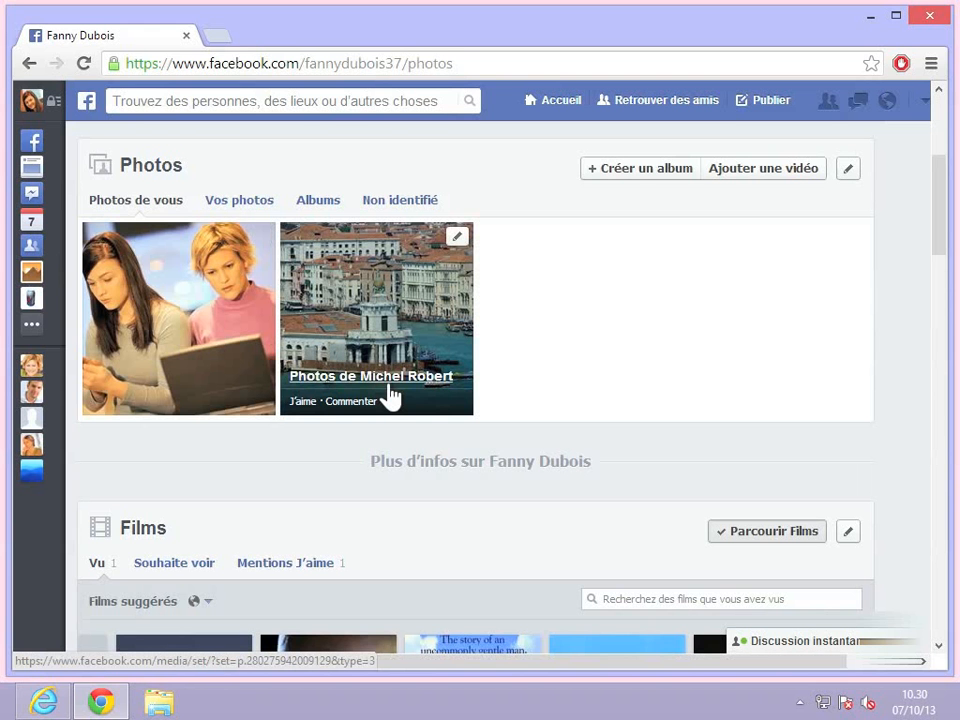
click(240, 201)
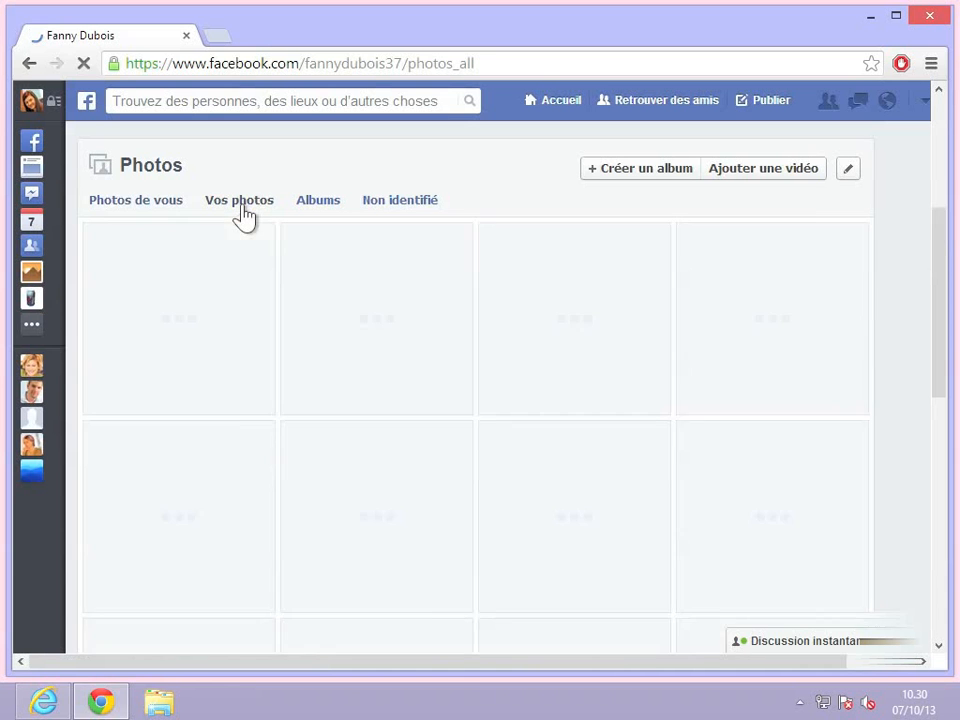
click(326, 204)
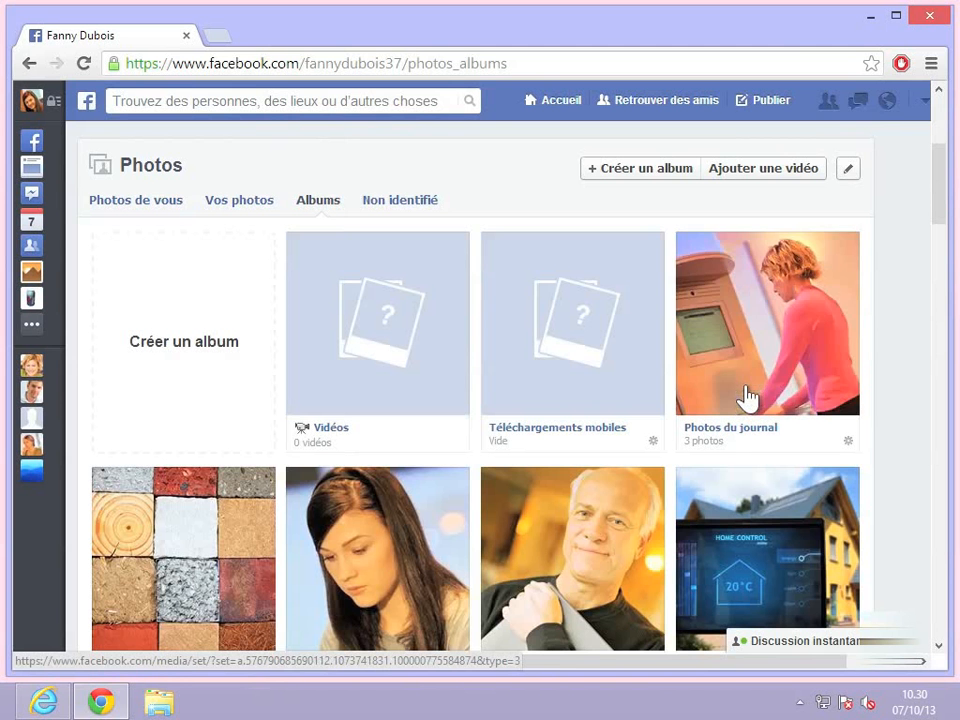
scroll(748, 398, down, 2)
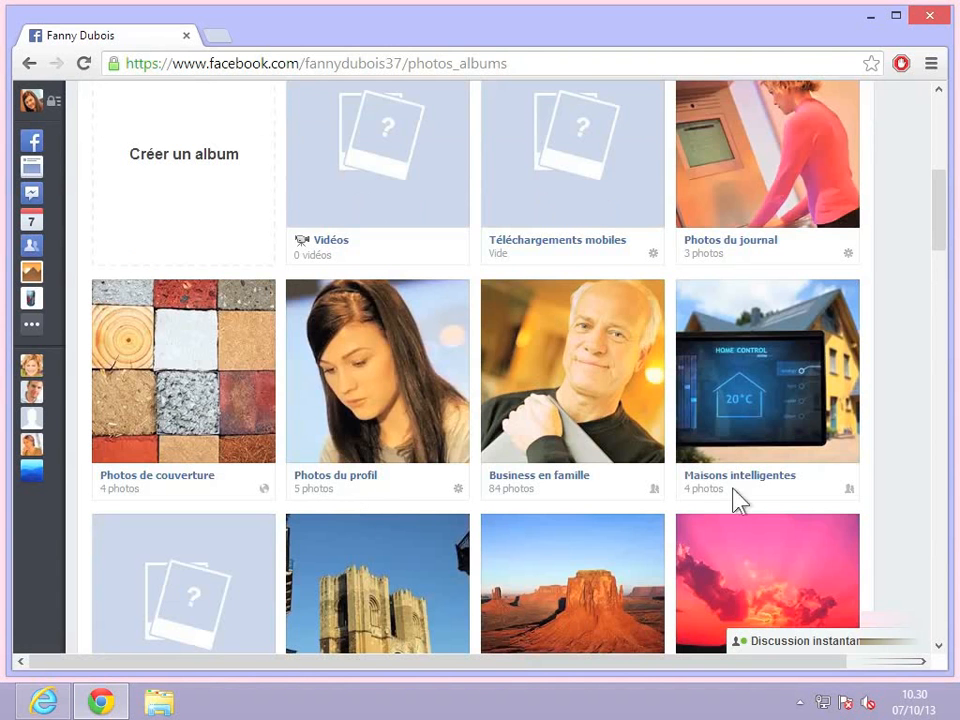
scroll(735, 549, down, 2)
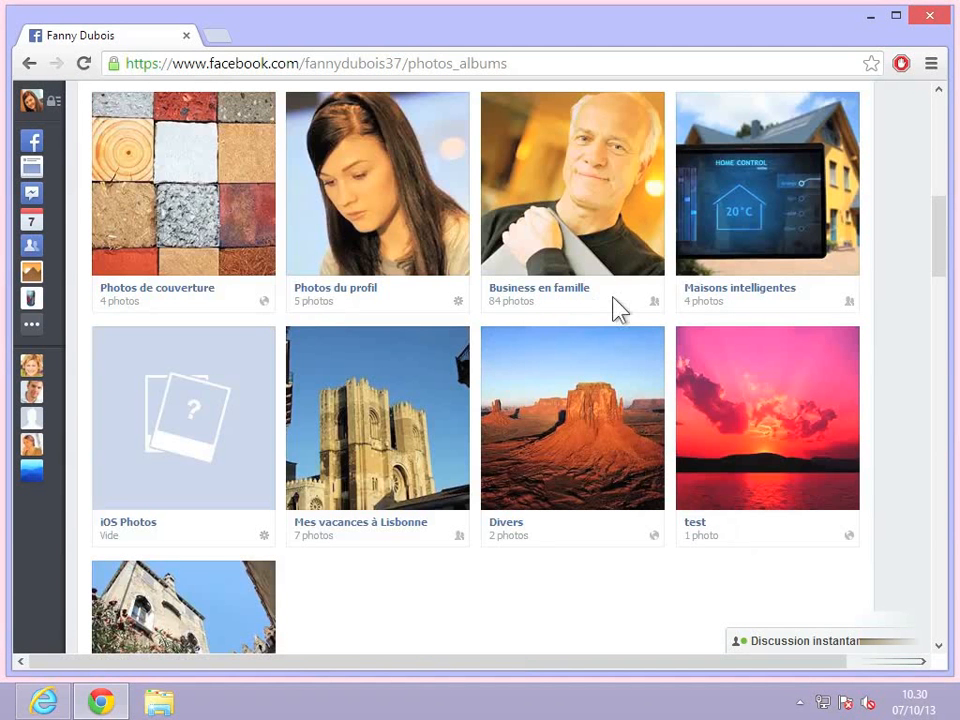
scroll(748, 482, up, 5)
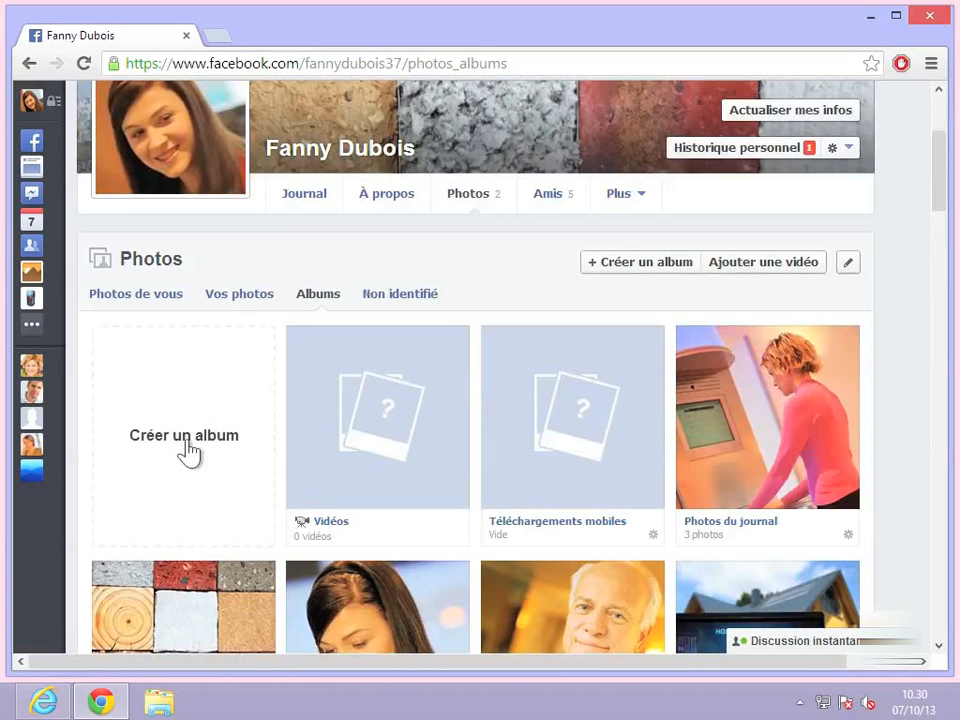
Step: Create a new album by uploading all five pictures from the maison intelligente folder in the Images library
click(621, 264)
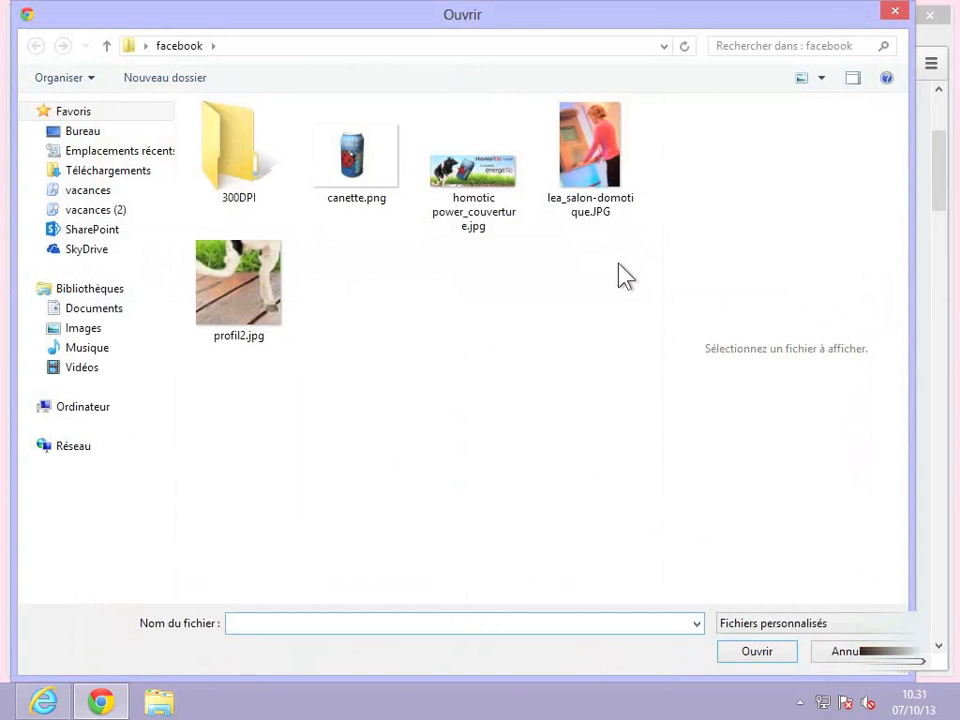
click(83, 330)
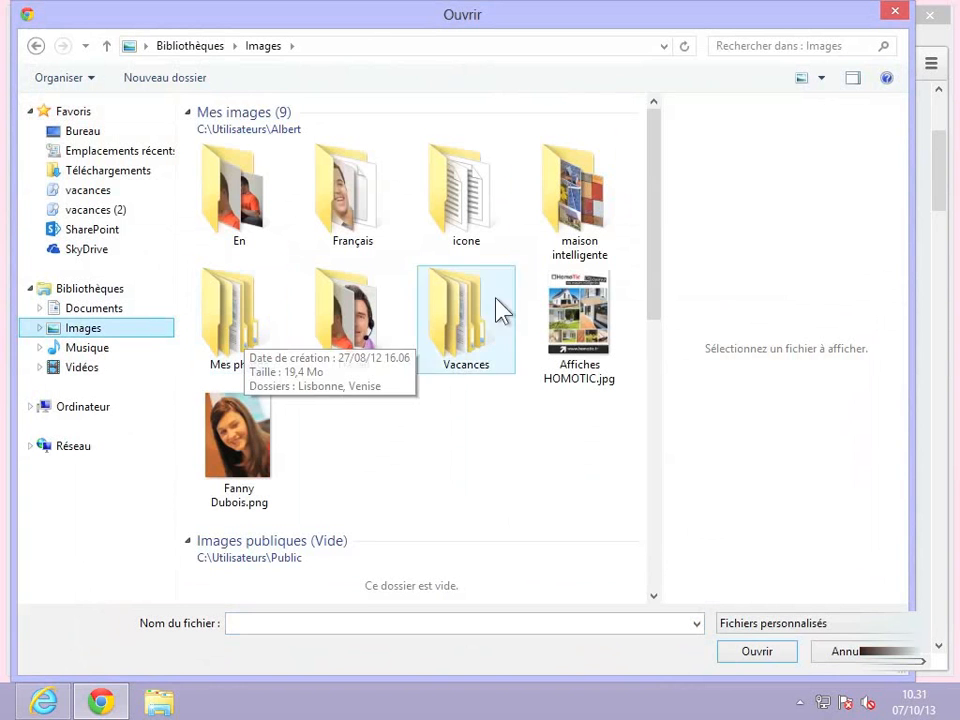
double_click(572, 218)
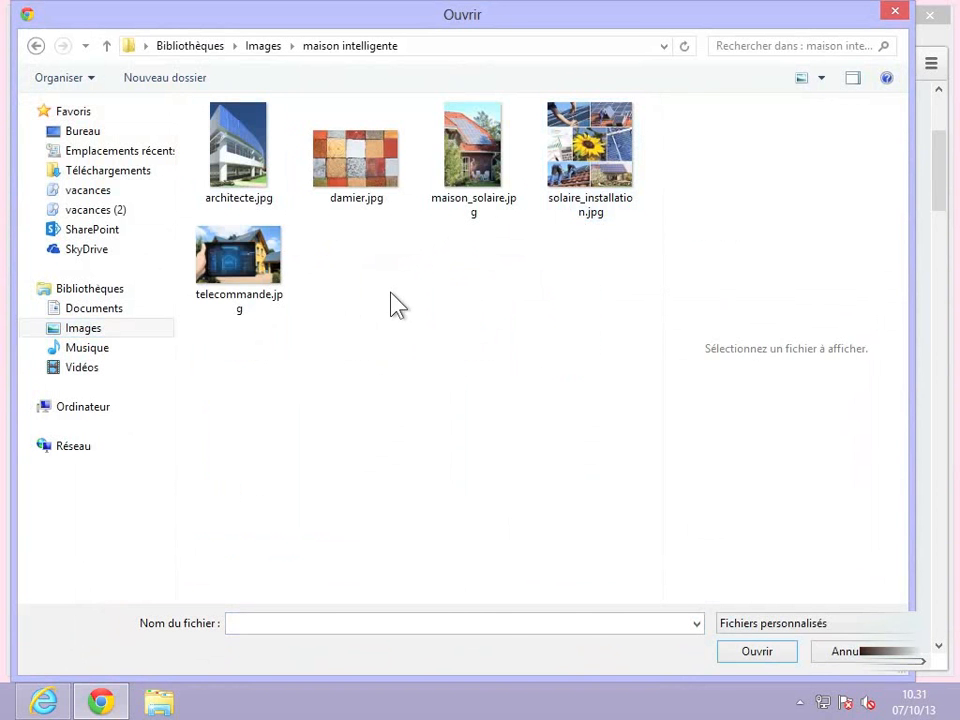
key(ctrl+a)
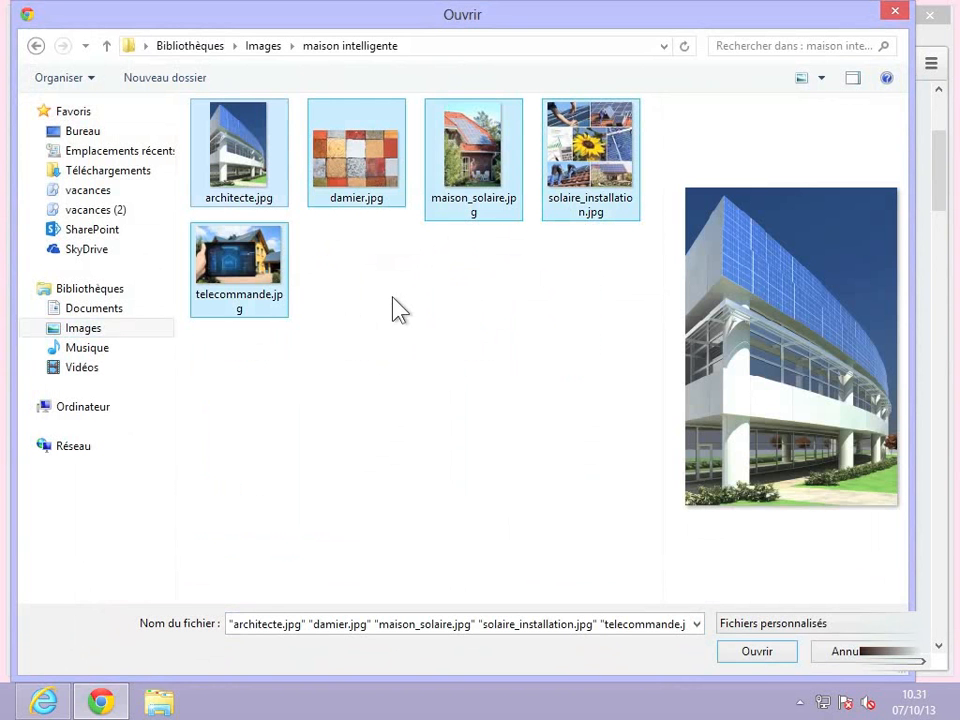
click(768, 656)
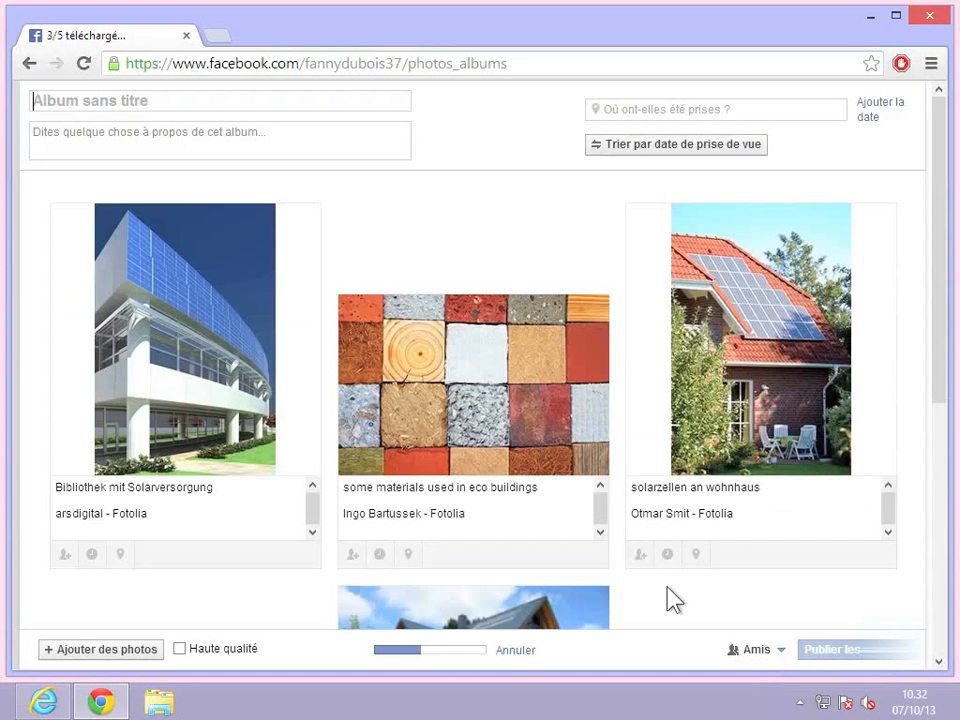
Step: Look over the uploaded pictures and title the album "HomoTic - Maison intelligente"
scroll(613, 600, down, 1)
scroll(607, 591, down, 2)
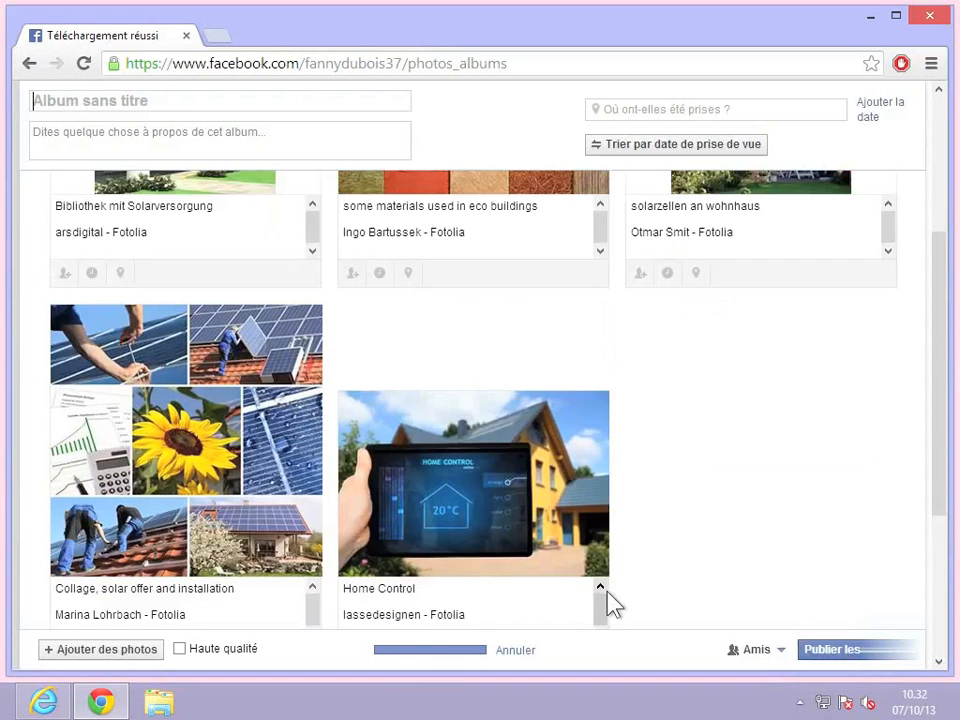
scroll(607, 591, up, 3)
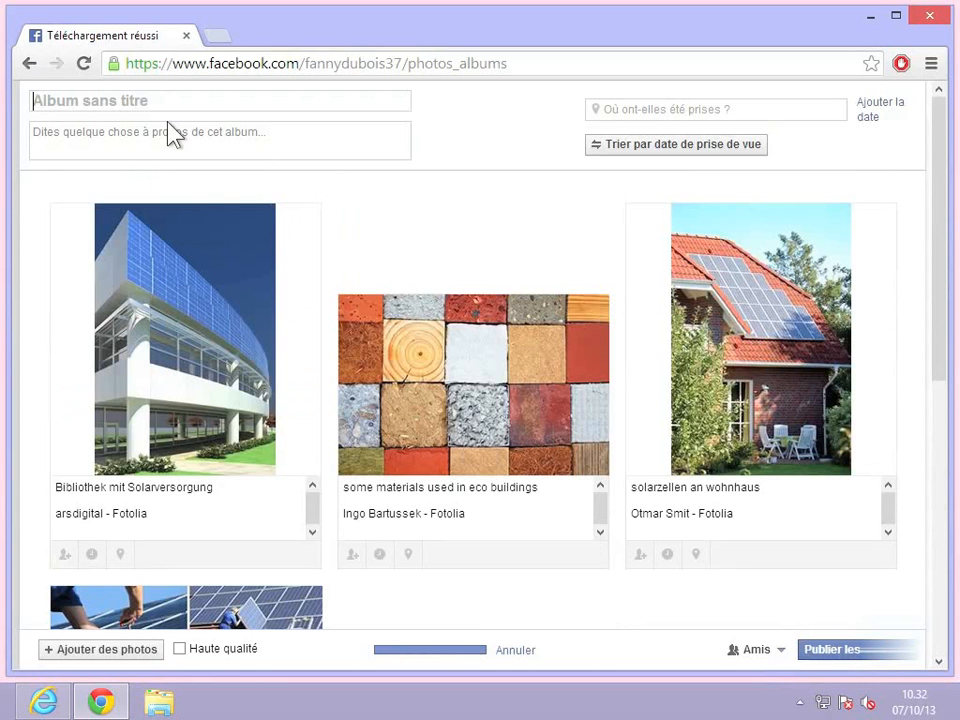
text(HomoTic)
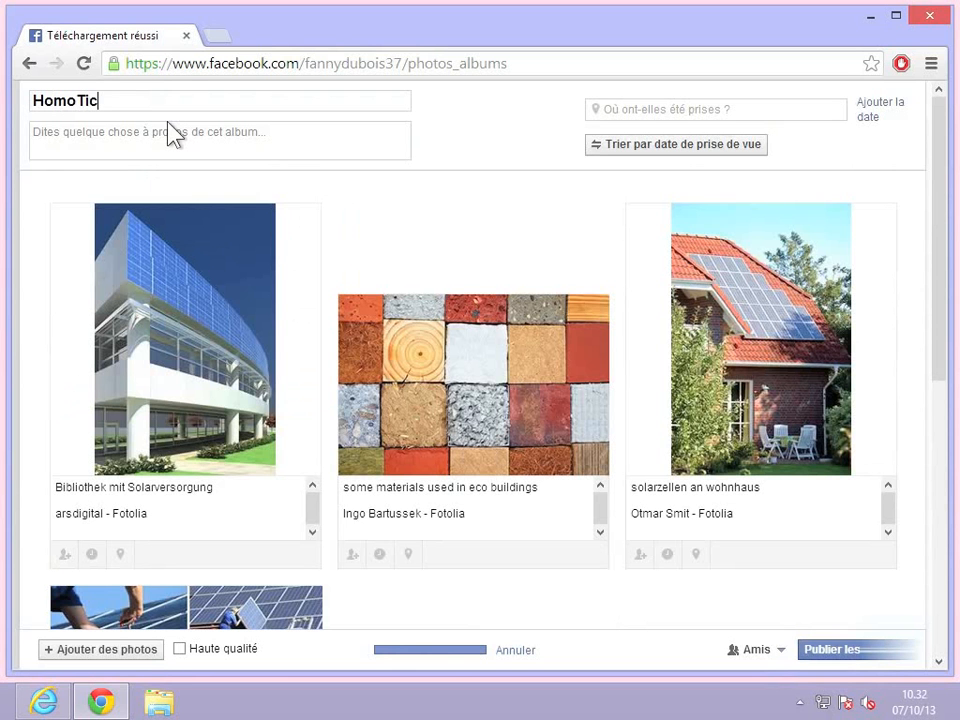
text( - Maison inte)
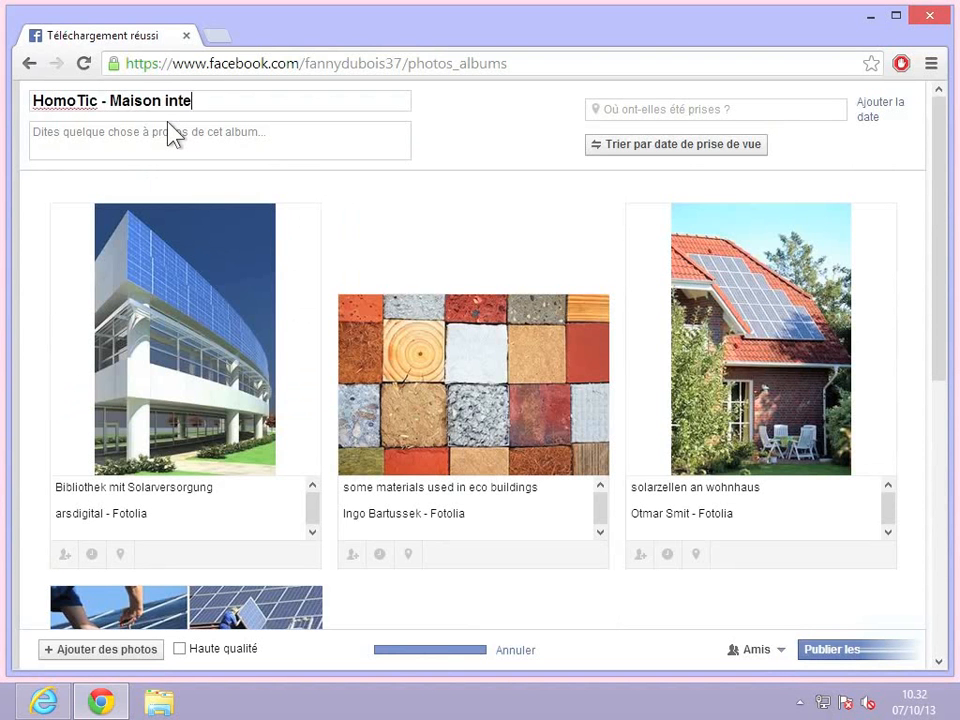
text(lligente)
Step: Enter the album description "Des maisons intelligentes, photos de presse"
click(144, 150)
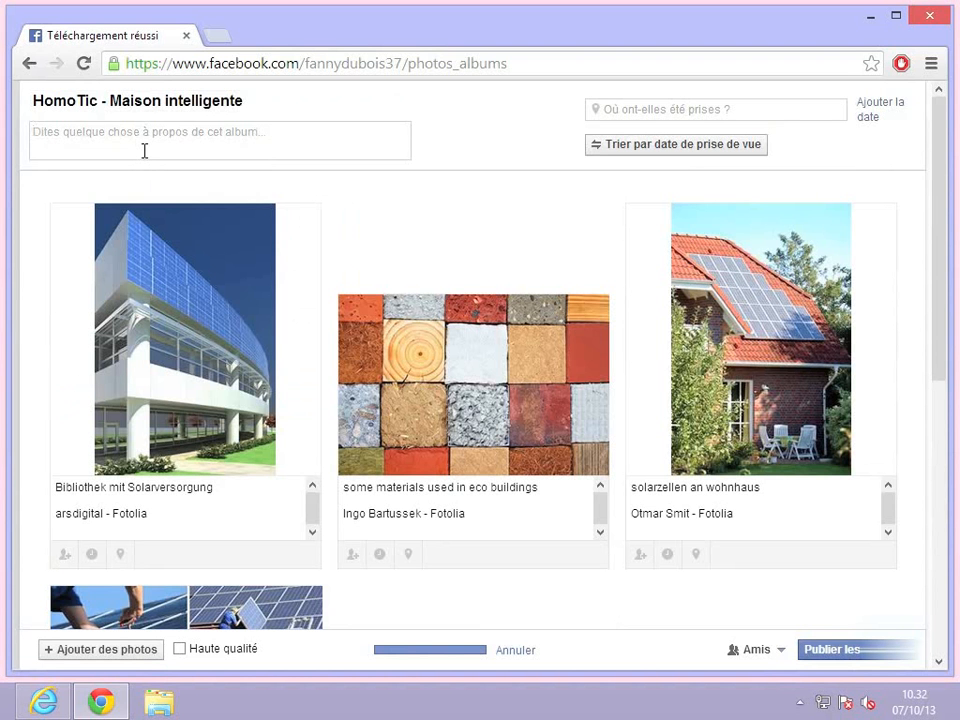
text(Des maison)
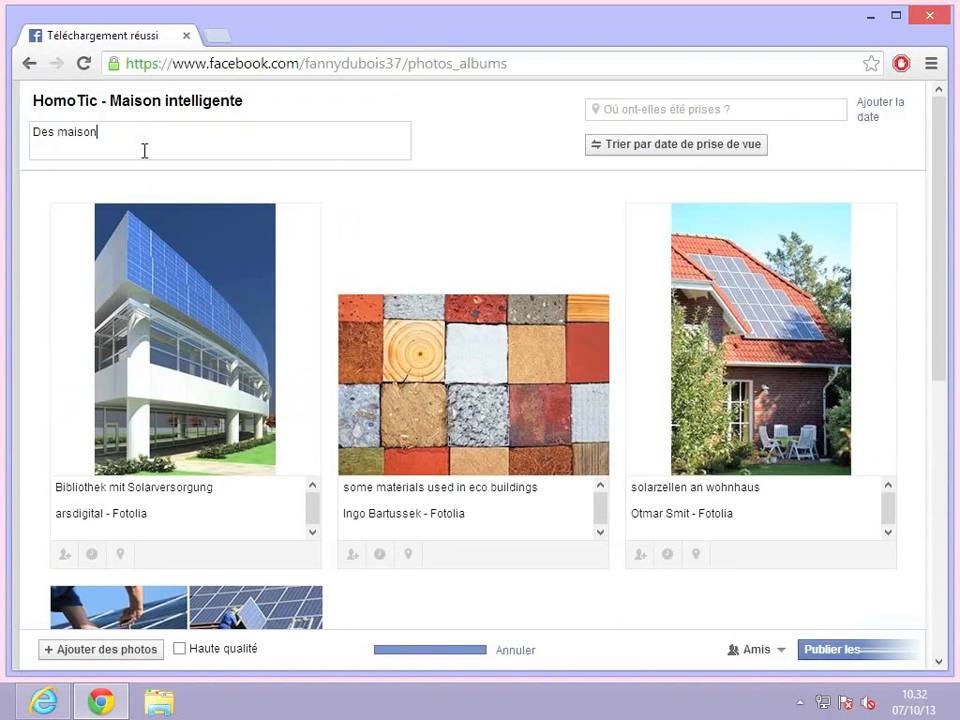
text(s intelligentes, photos de press)
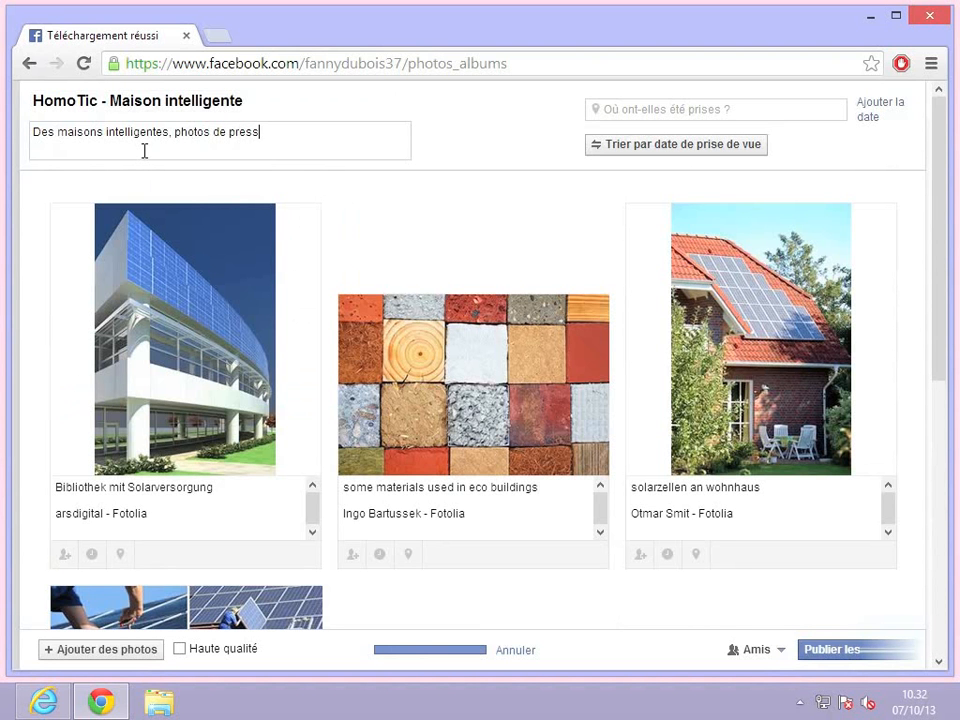
text(e)
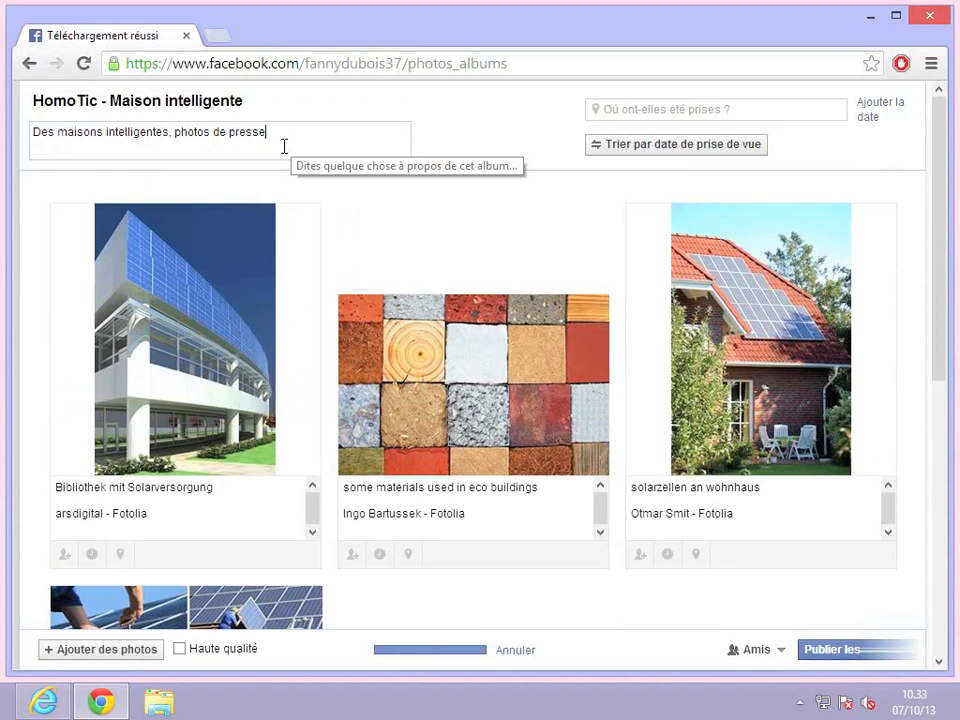
Step: Search for Allemagne and set the album's location to the suggested place Allemagne Berlin
click(652, 109)
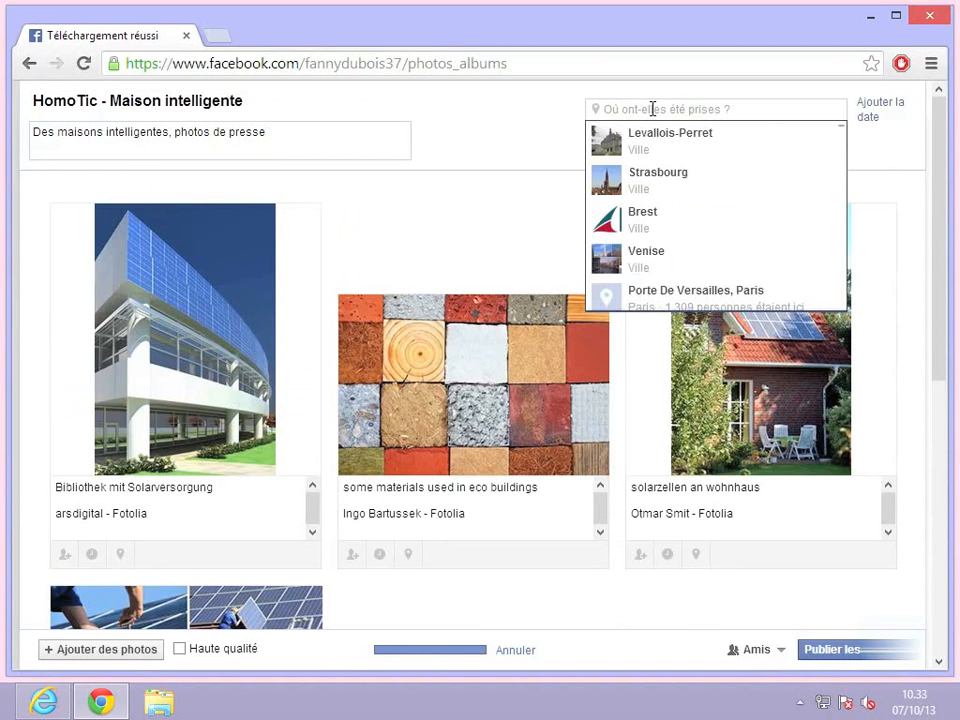
text(All)
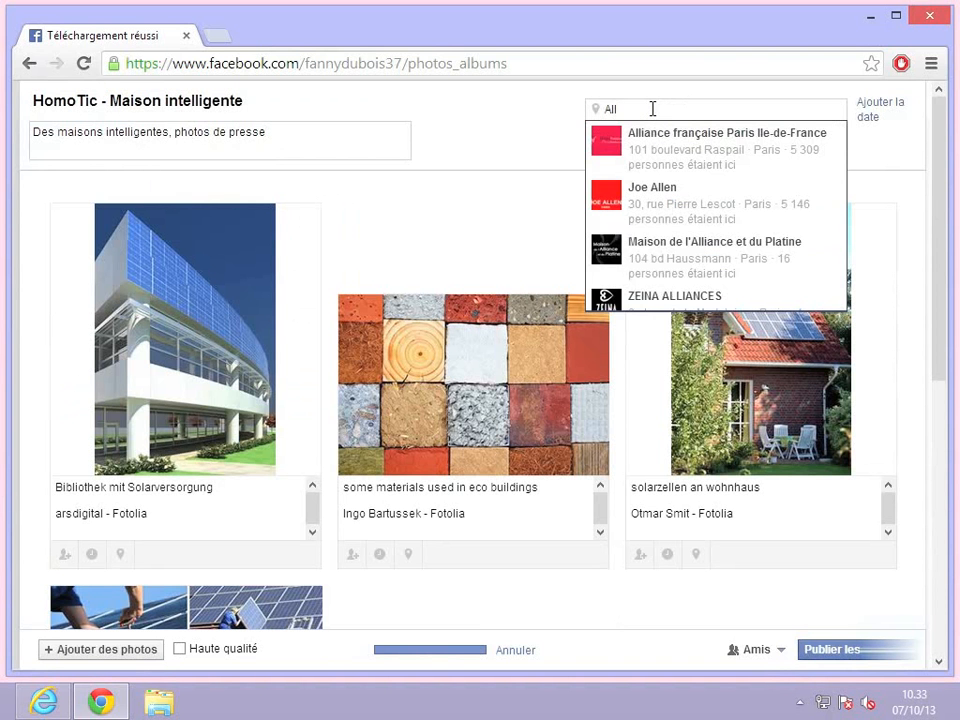
text(ema)
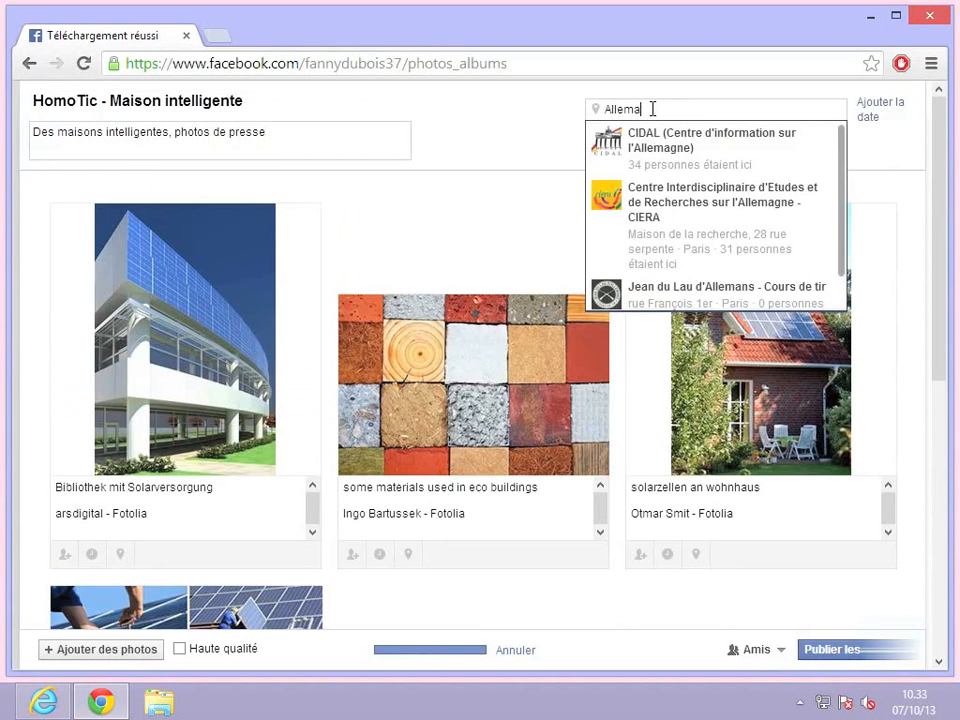
text(gne)
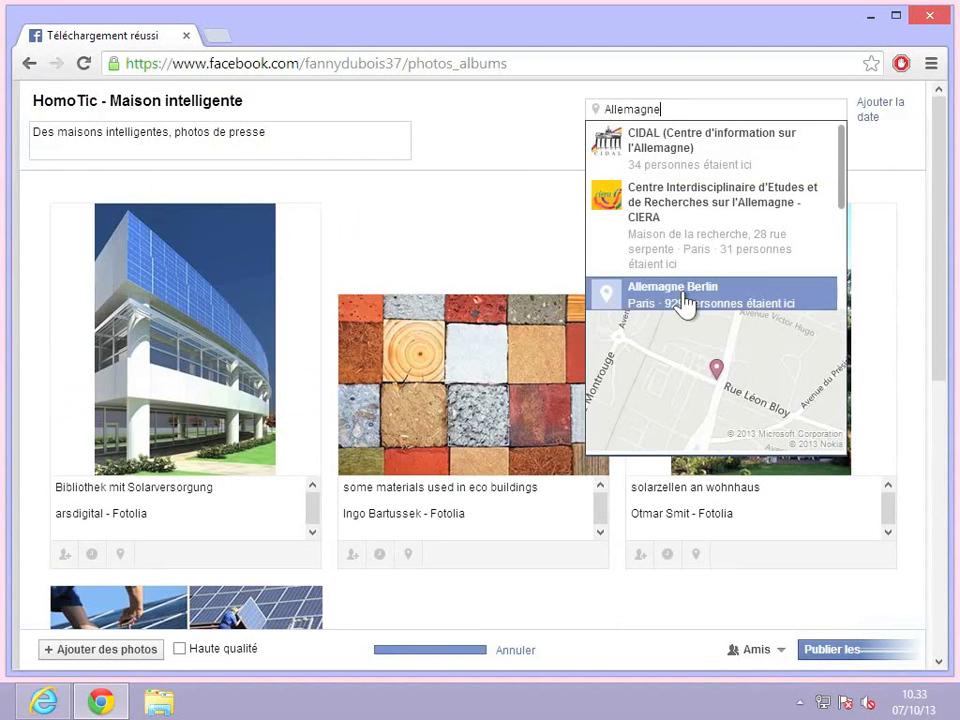
click(682, 300)
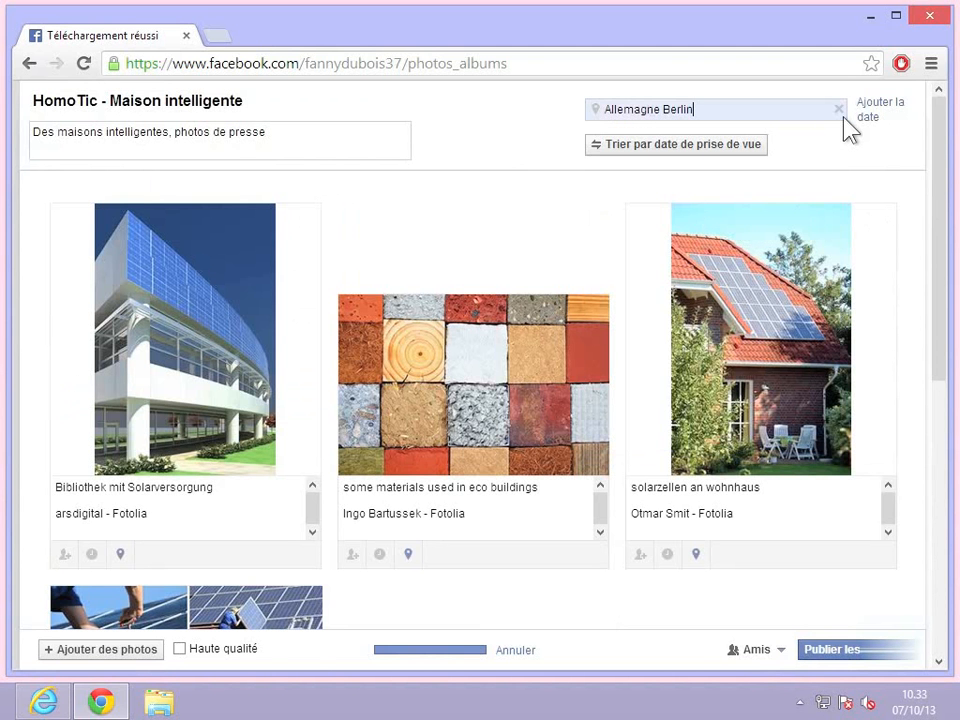
Step: Set the album's photo dates to be extracted from the EXIF data and save the setting
click(873, 124)
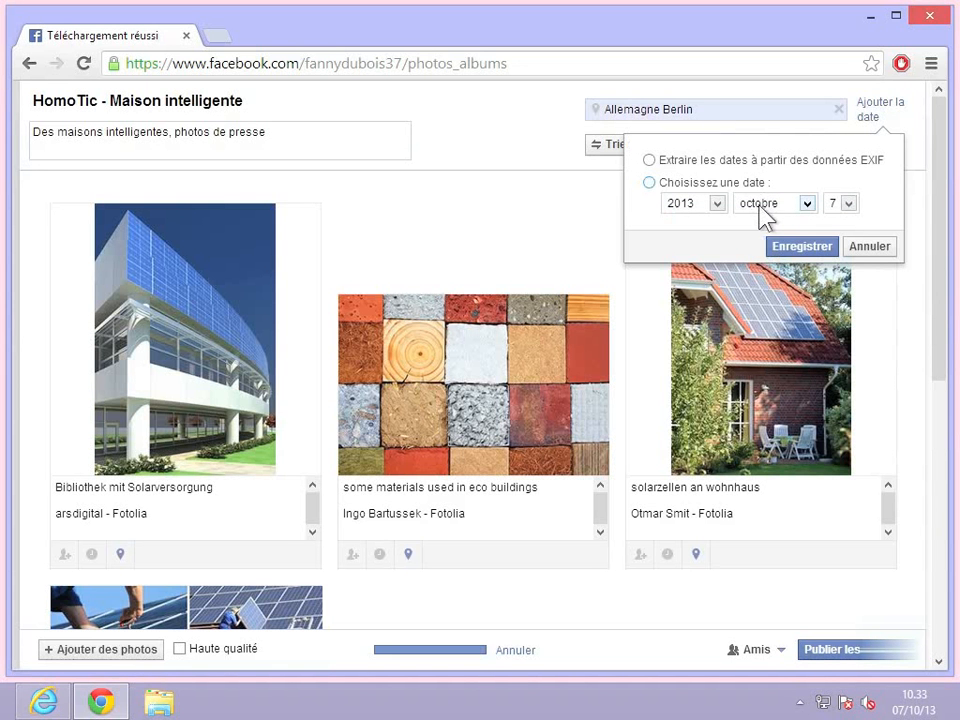
click(650, 184)
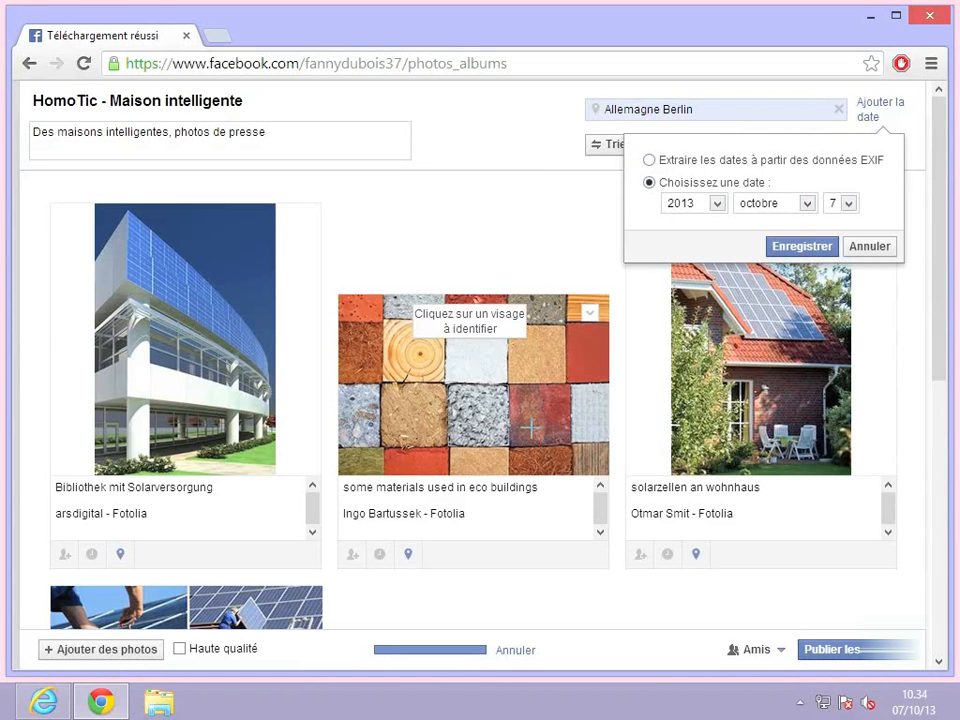
click(652, 162)
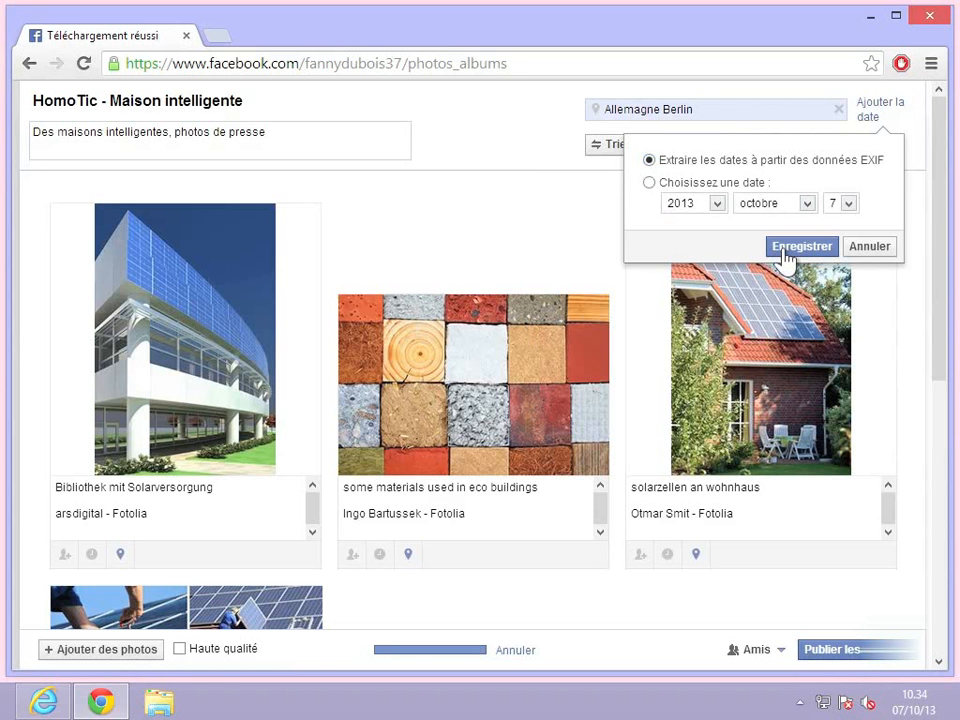
click(801, 246)
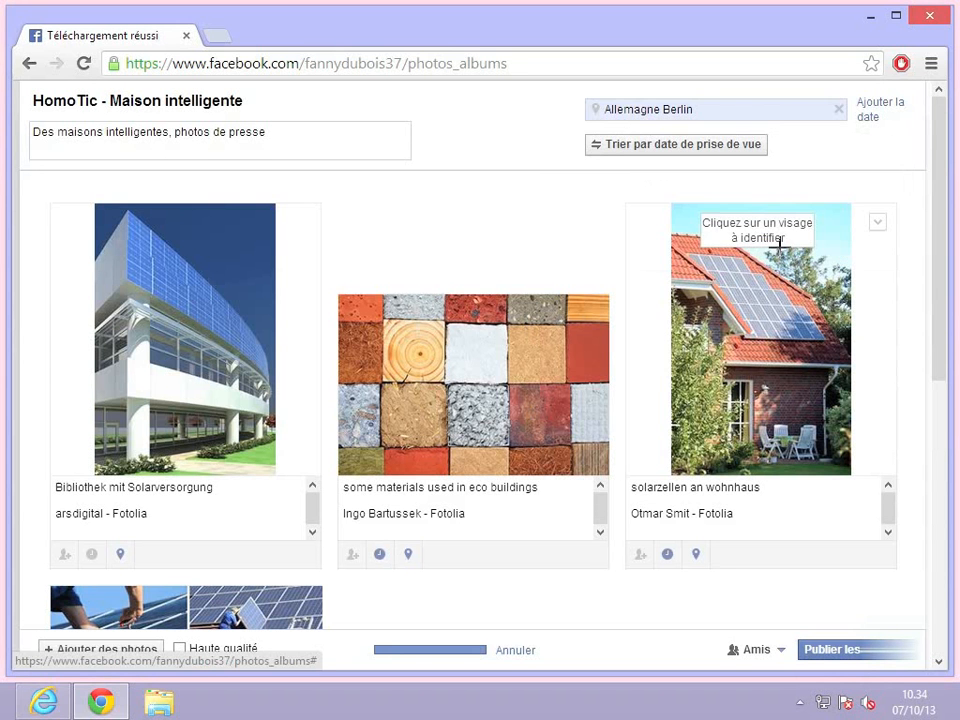
Step: Sort the photos by date taken, then reorder them so the red-roofed solar house comes first and the solar-panelled library second
click(648, 152)
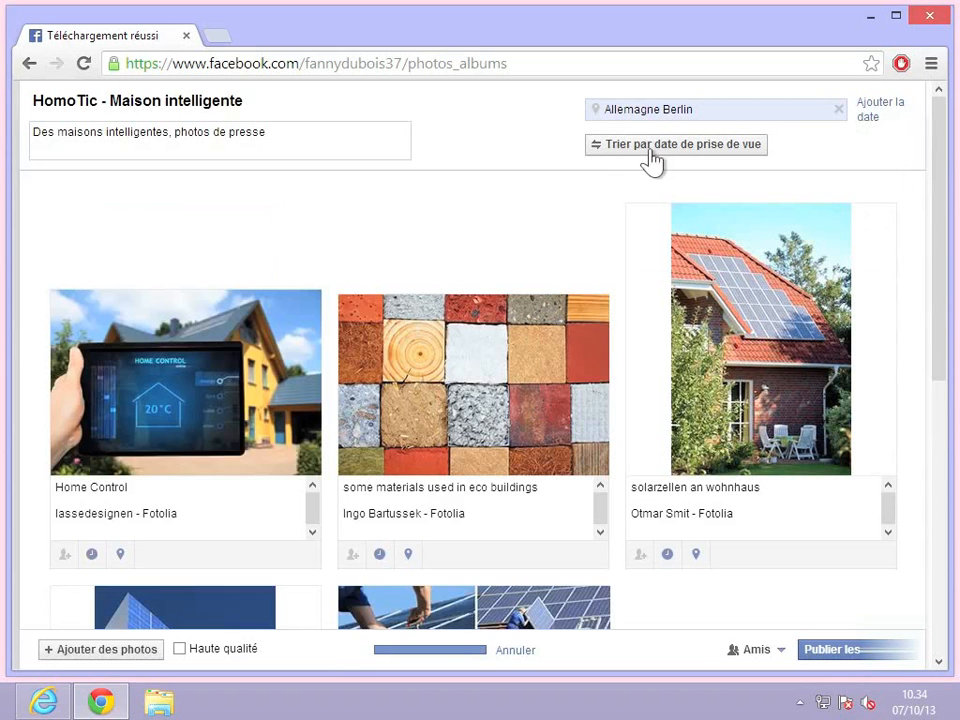
click(651, 158)
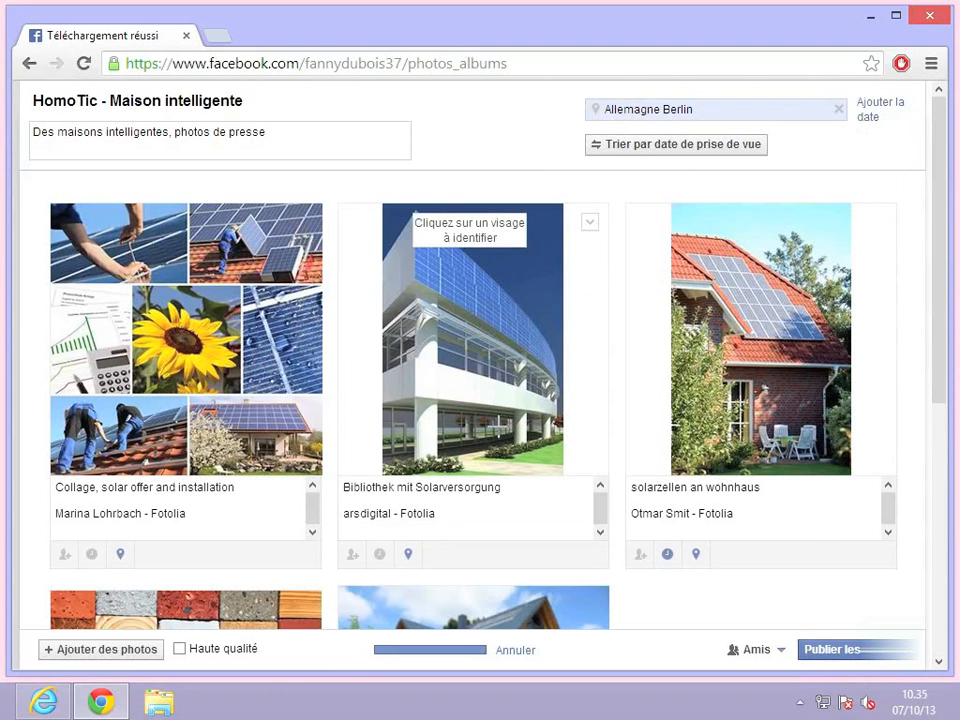
drag(373, 318, 180, 430)
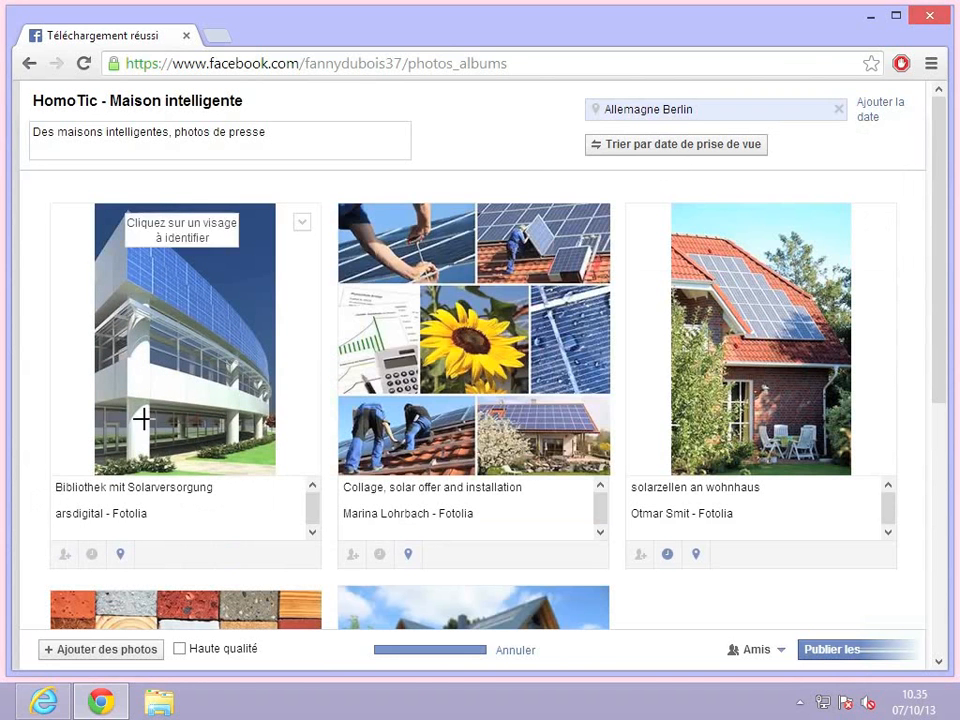
drag(631, 376, 92, 435)
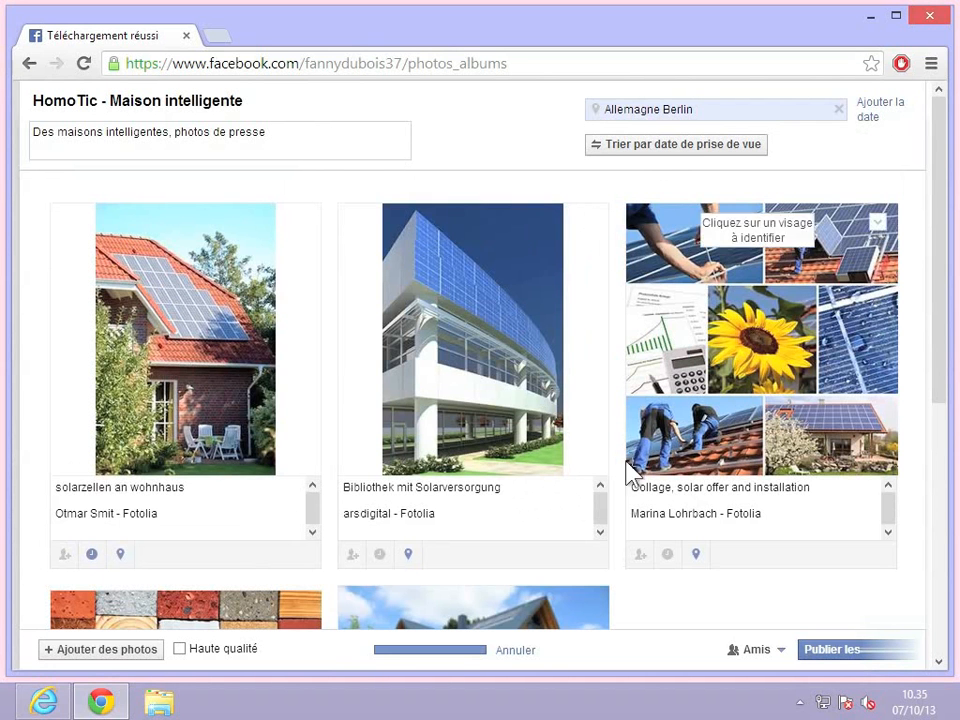
Step: Replace the caption of the red-roofed solar house photo with "Maison 1"
mouse_move(246, 512)
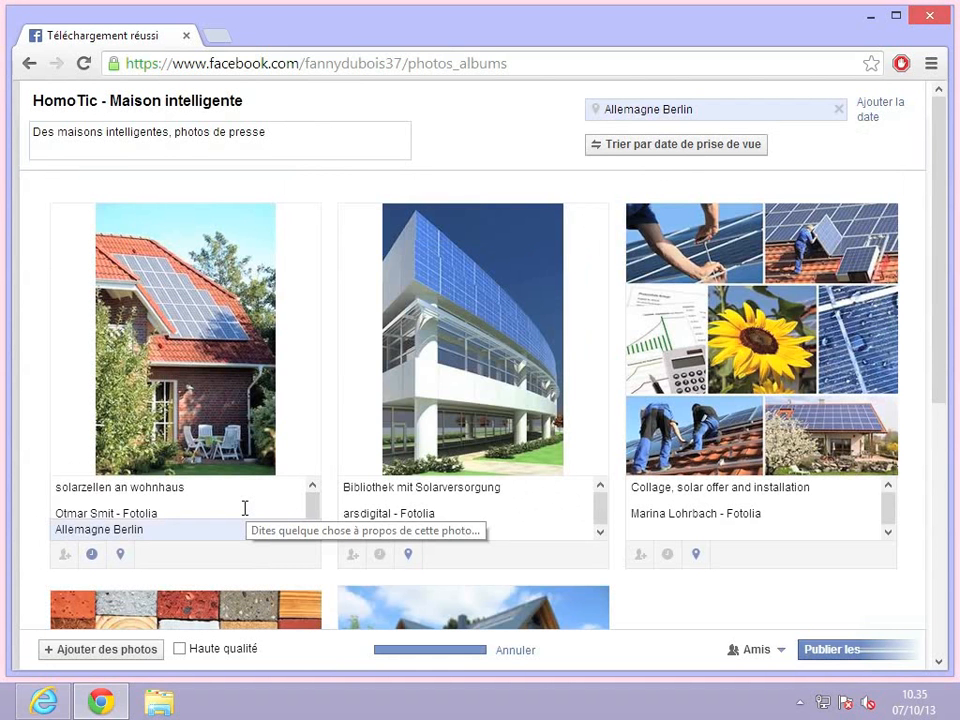
click(244, 508)
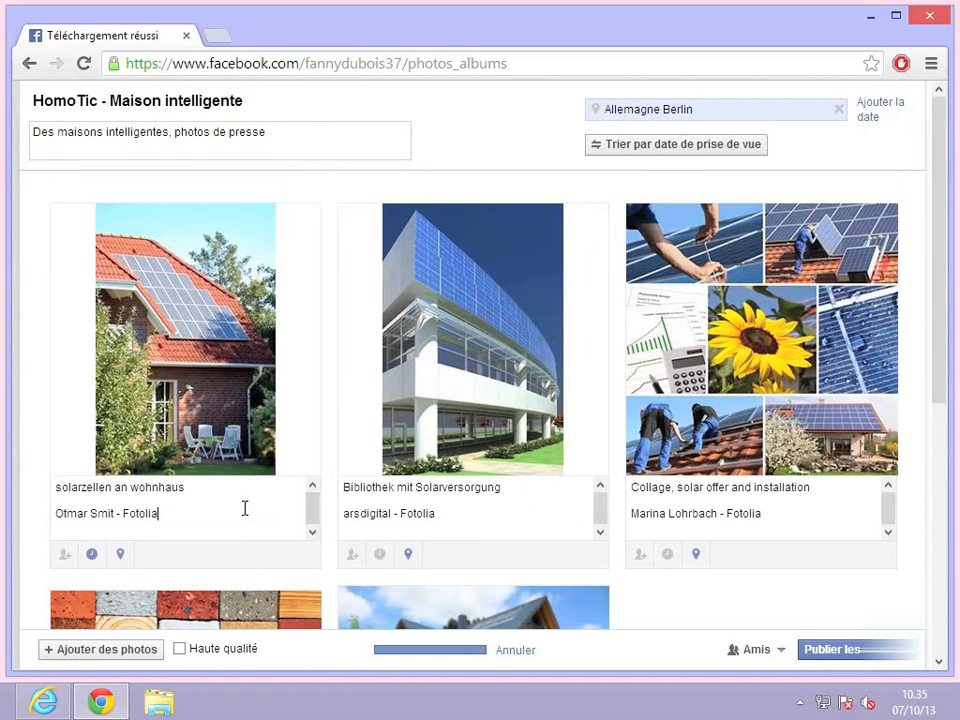
drag(160, 514, 51, 495)
key(BackSpace)
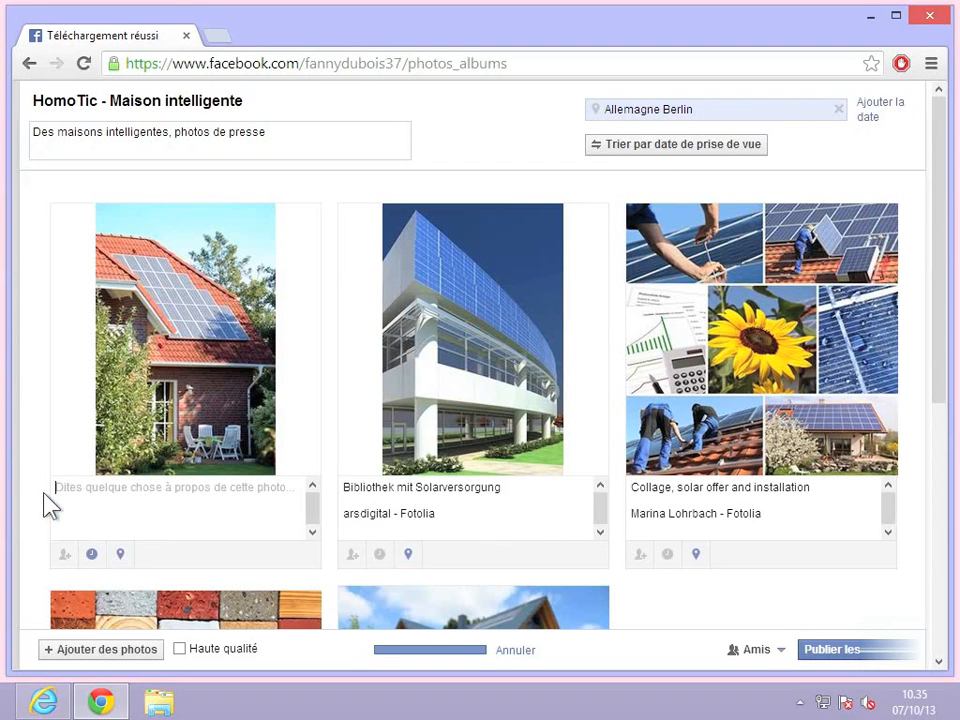
text(Maison )
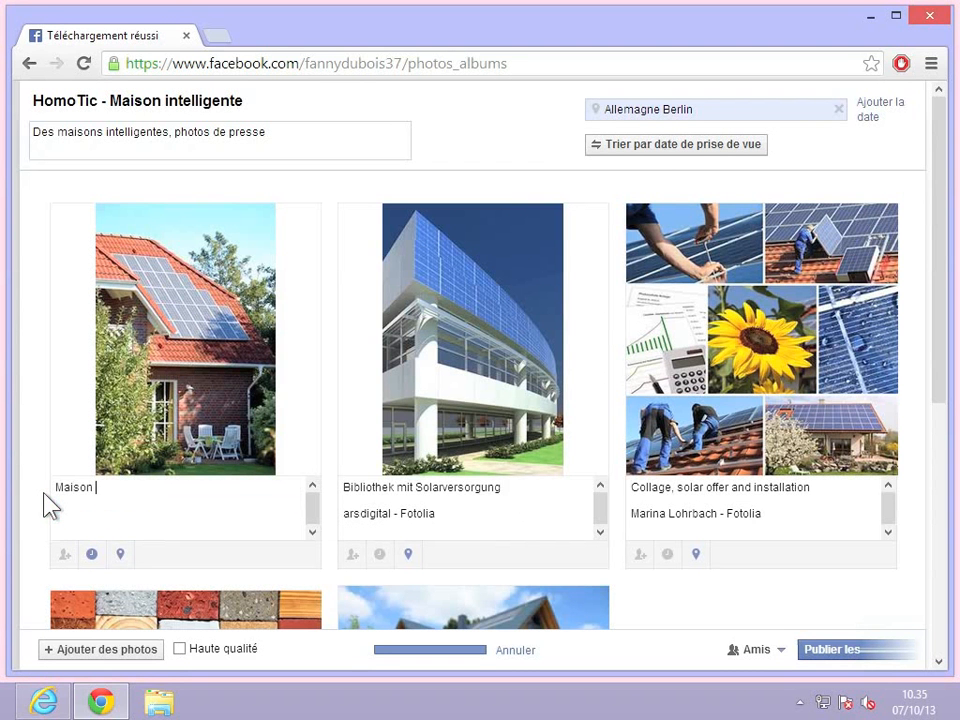
text(1)
Step: Examine the tagging, date, location and cover or delete options of the first photo
click(63, 556)
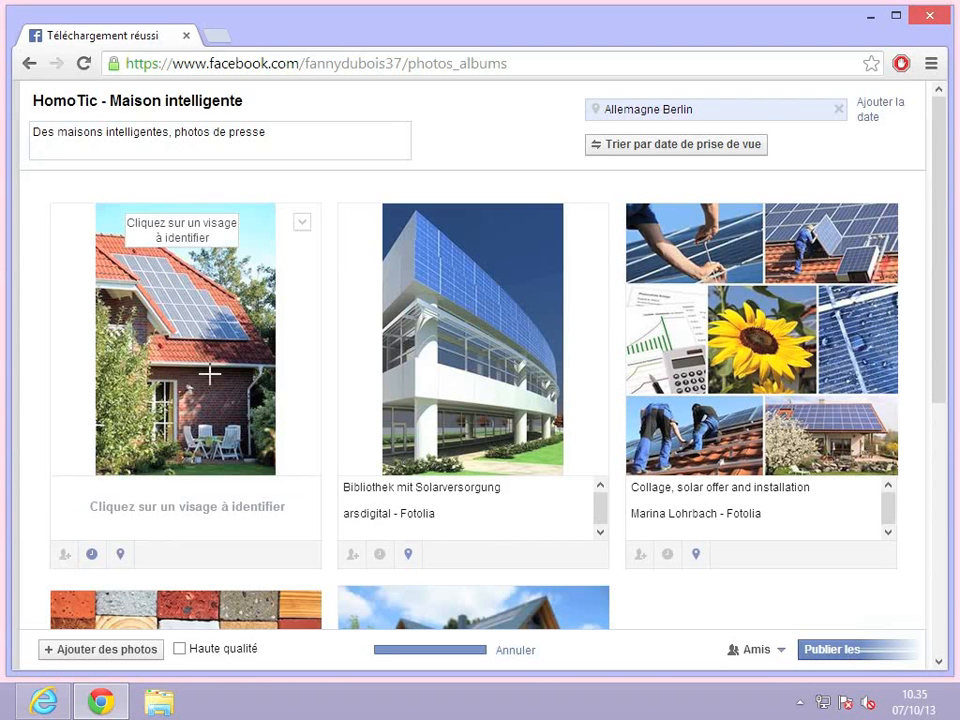
click(92, 555)
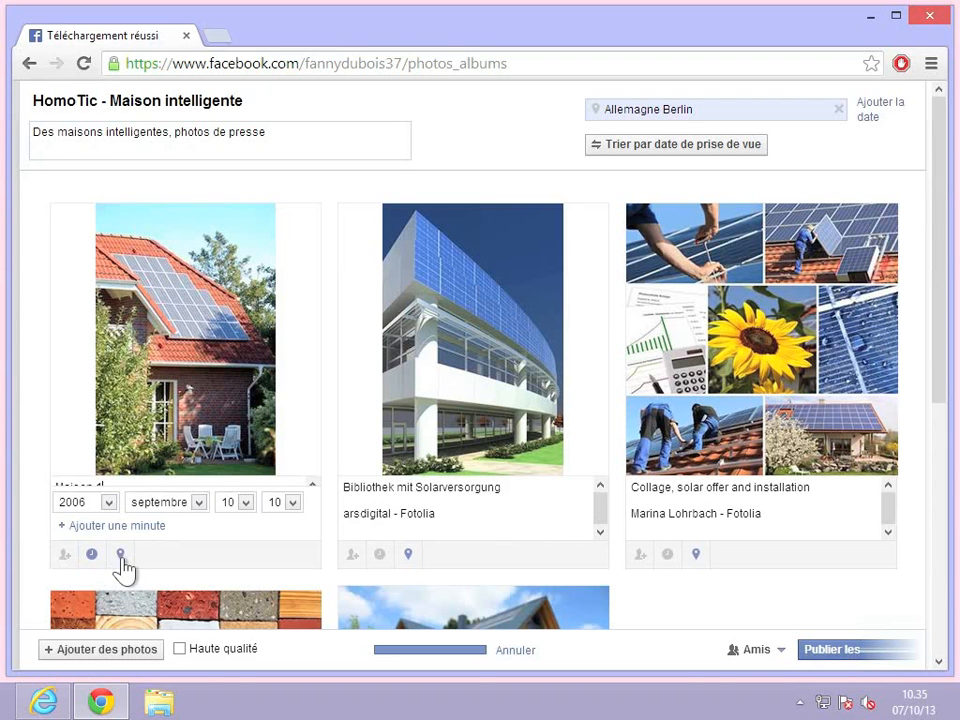
click(121, 556)
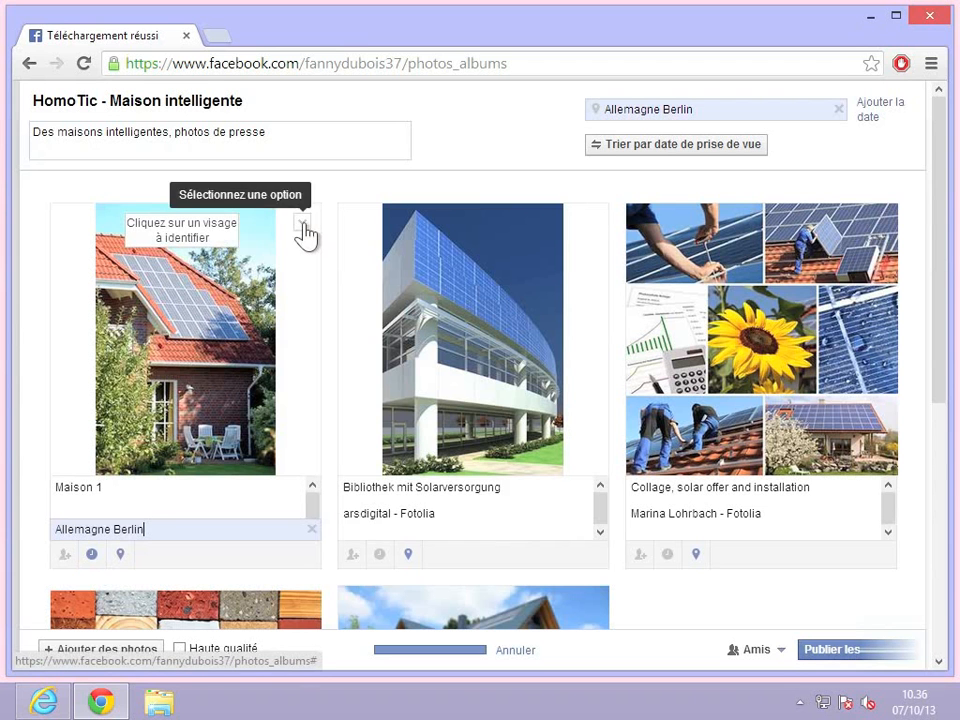
click(302, 226)
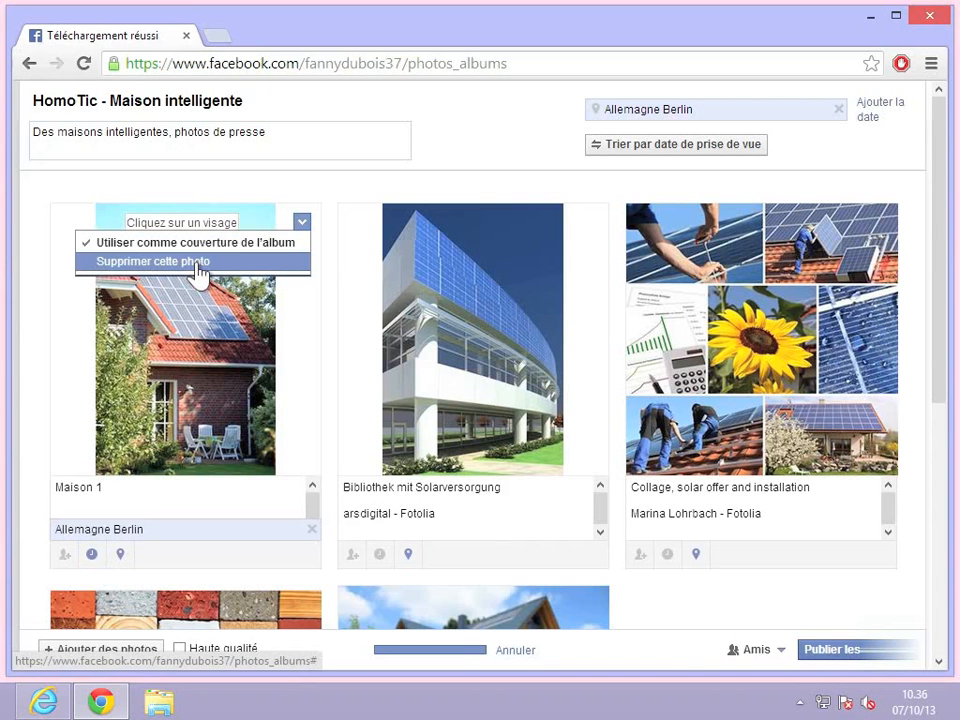
Step: Add the photo Affiches HOMOTIC.jpg from the Images library to the album
scroll(516, 275, down, 5)
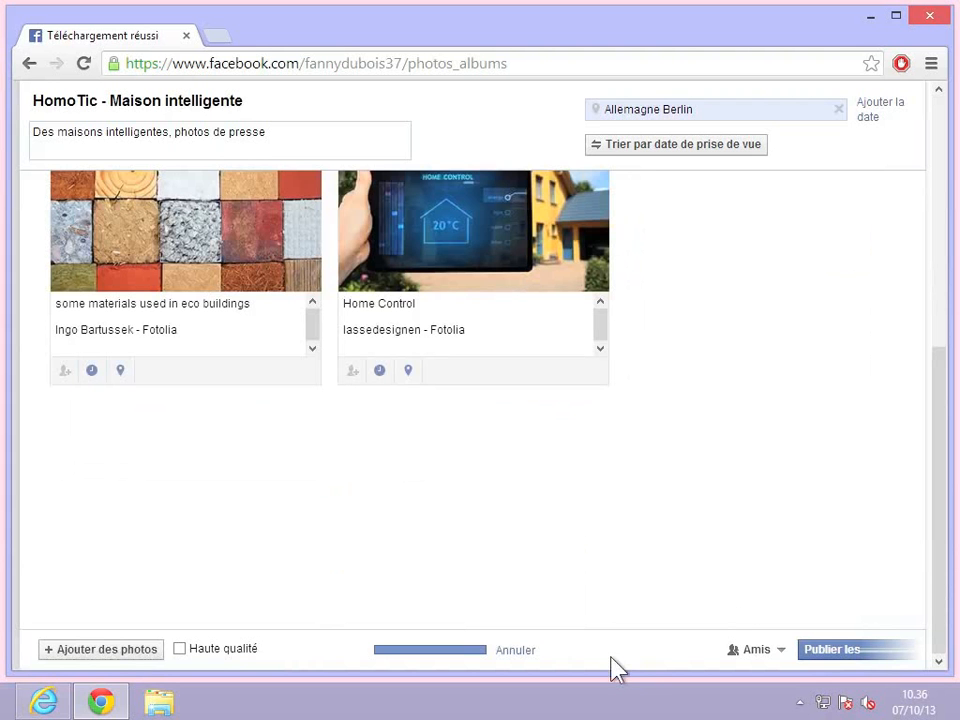
click(86, 652)
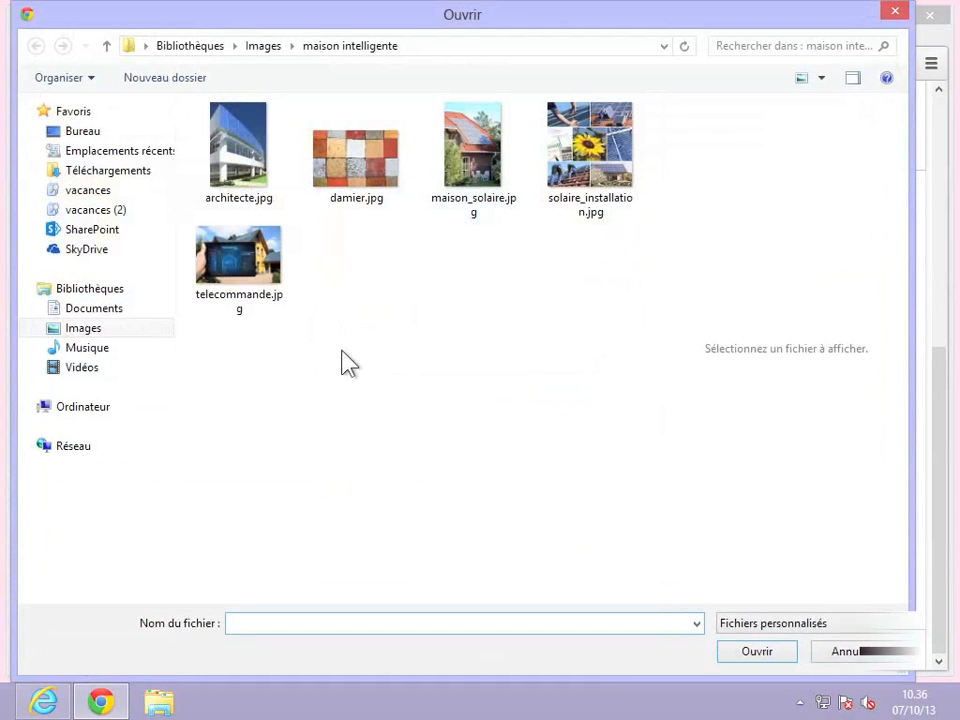
click(80, 330)
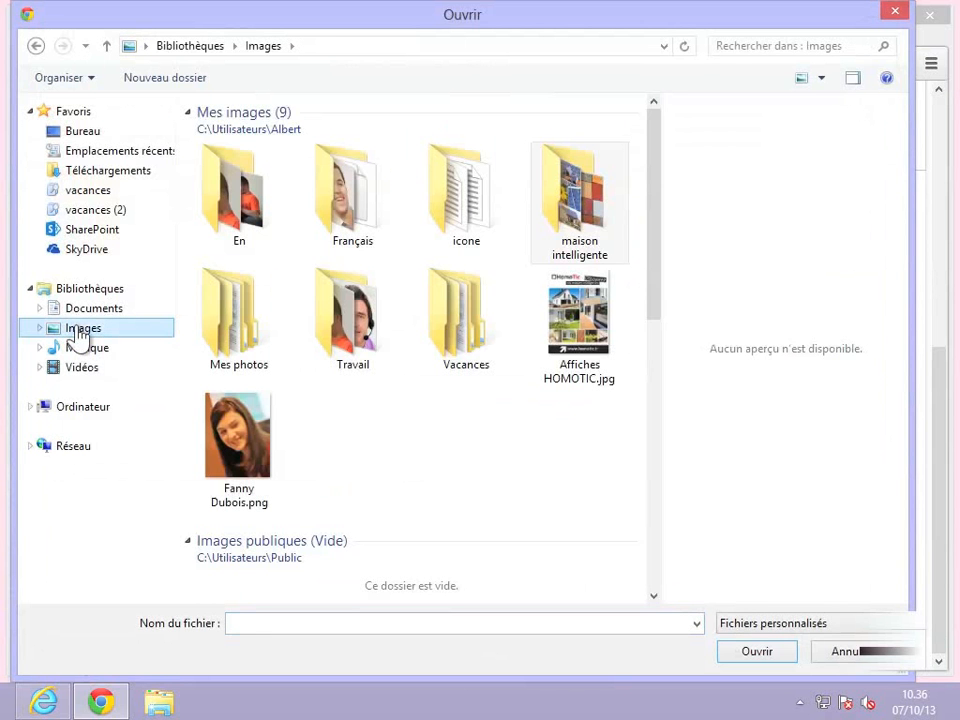
double_click(578, 318)
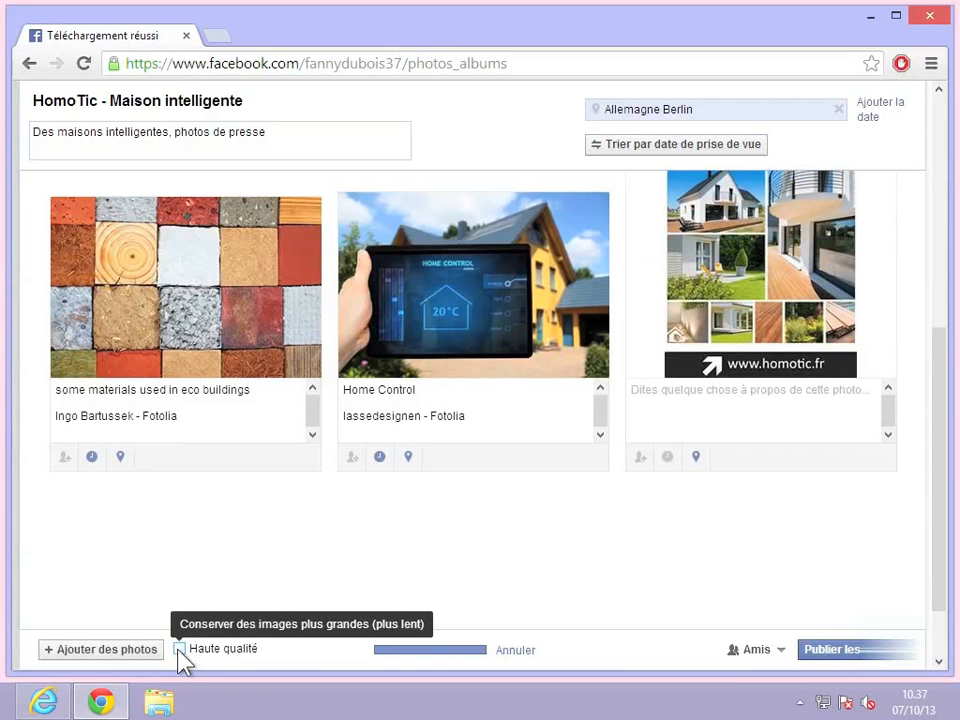
Step: Review the album's privacy choices, keep Amis as the audience and publish the photos
click(757, 652)
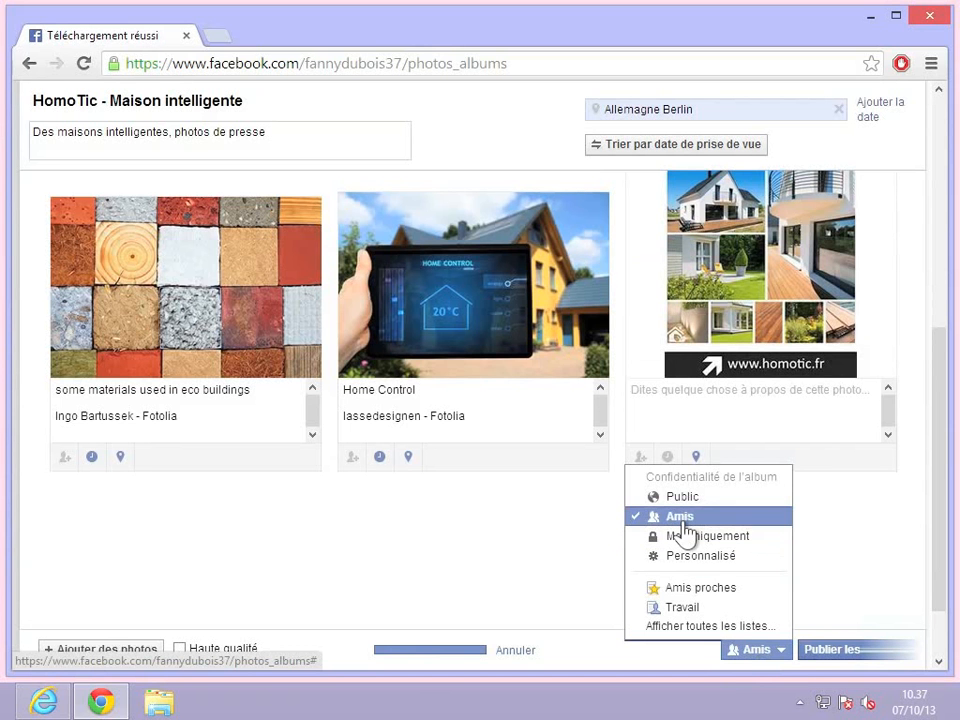
click(856, 658)
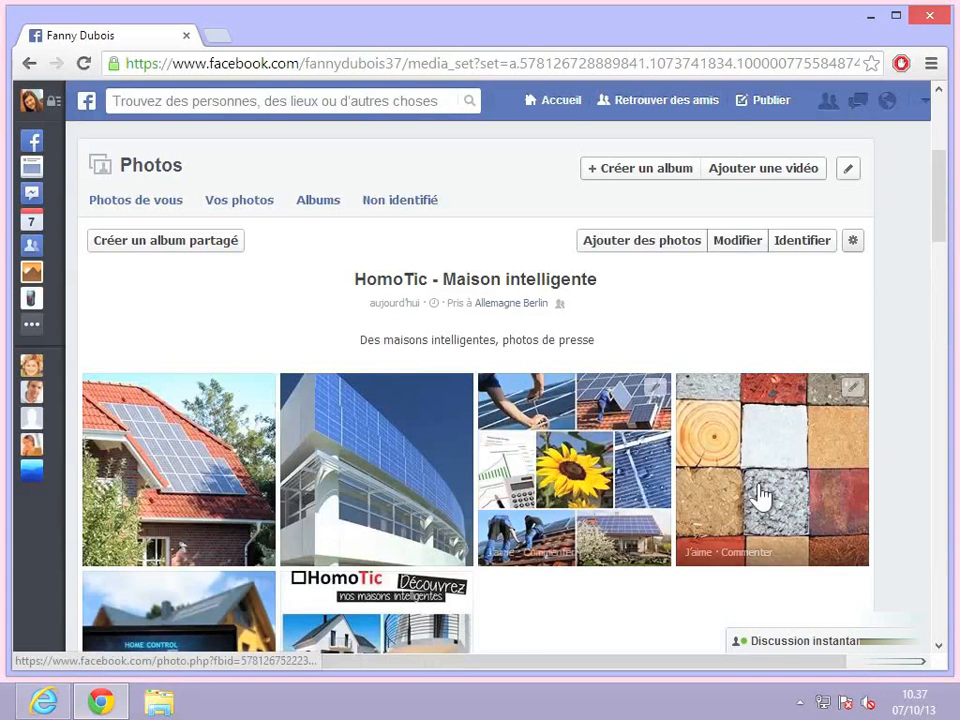
scroll(760, 497, down, 3)
Step: Open the album HomoTic - Maison intelligente from the profile's list of albums and look through its contents
scroll(760, 497, up, 5)
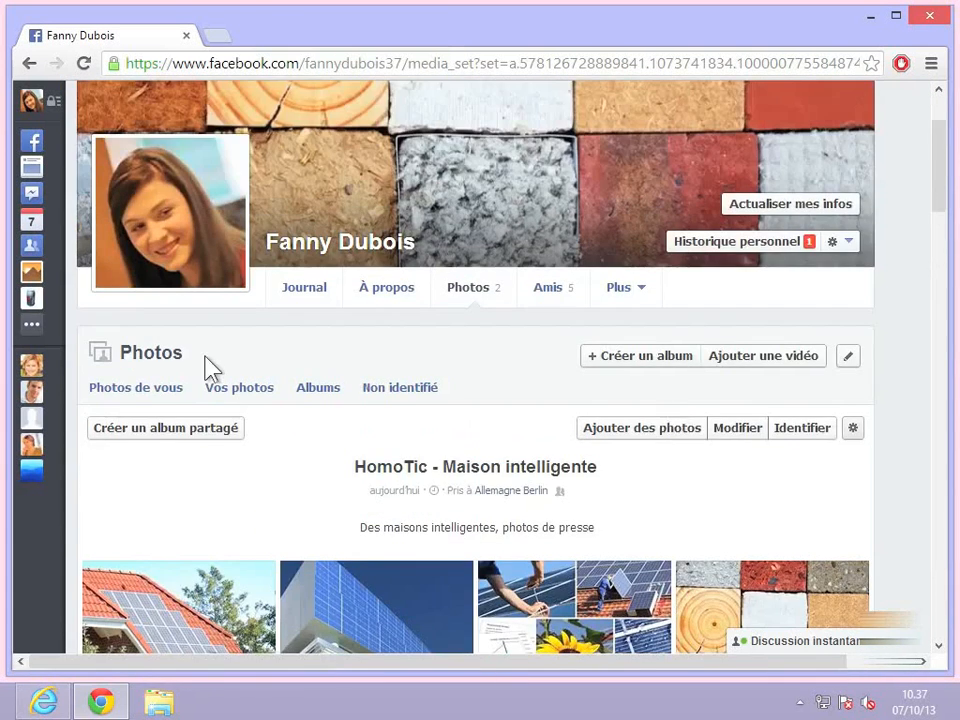
click(326, 396)
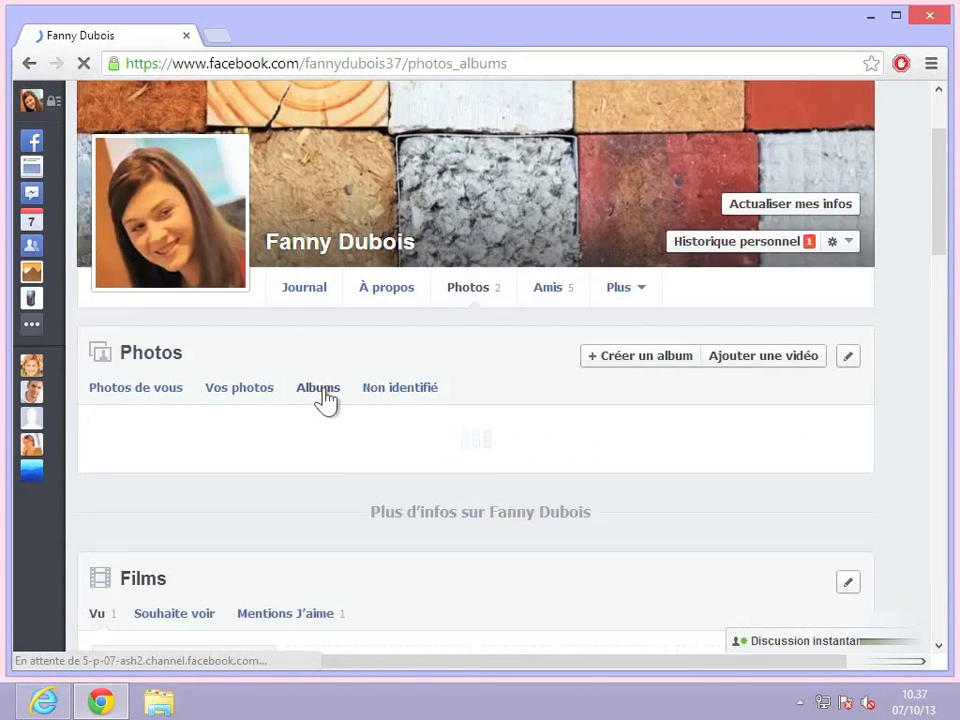
scroll(326, 400, down, 2)
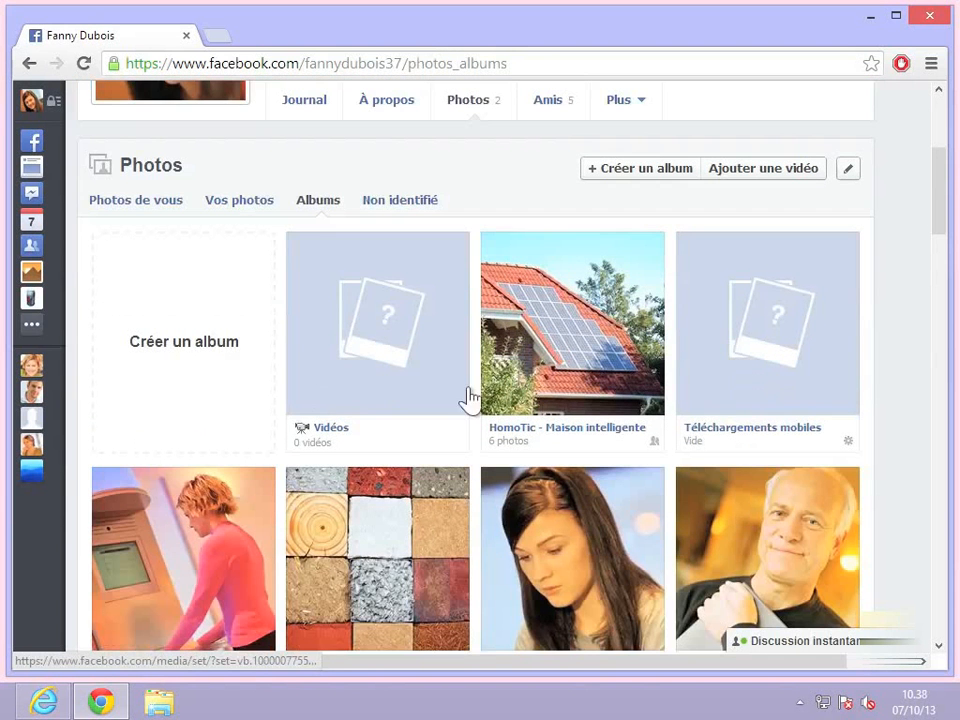
click(554, 430)
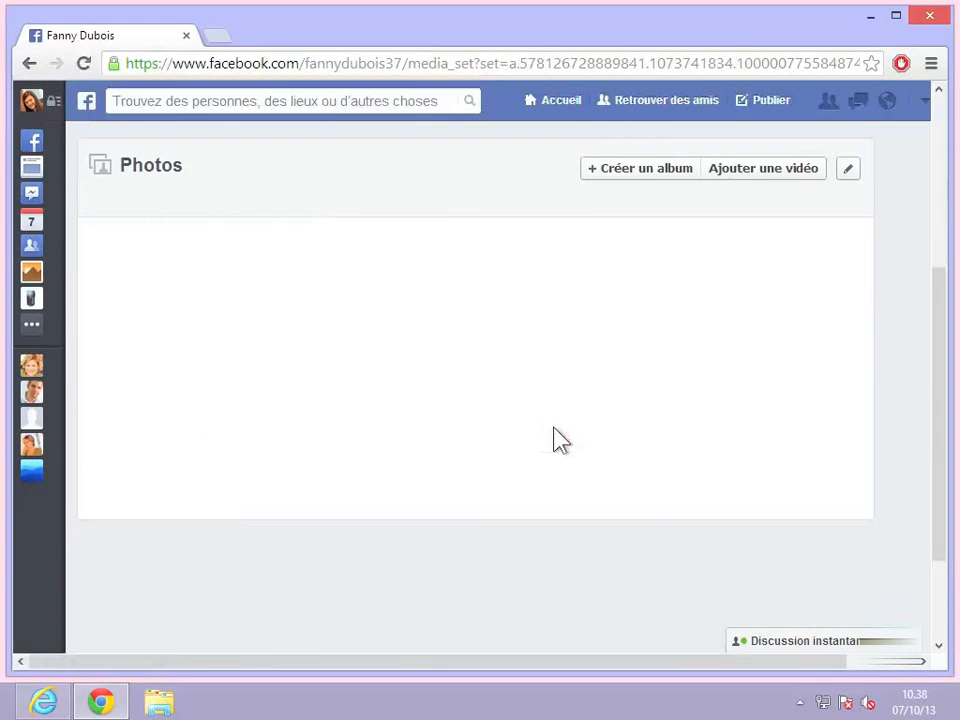
scroll(556, 440, down, 6)
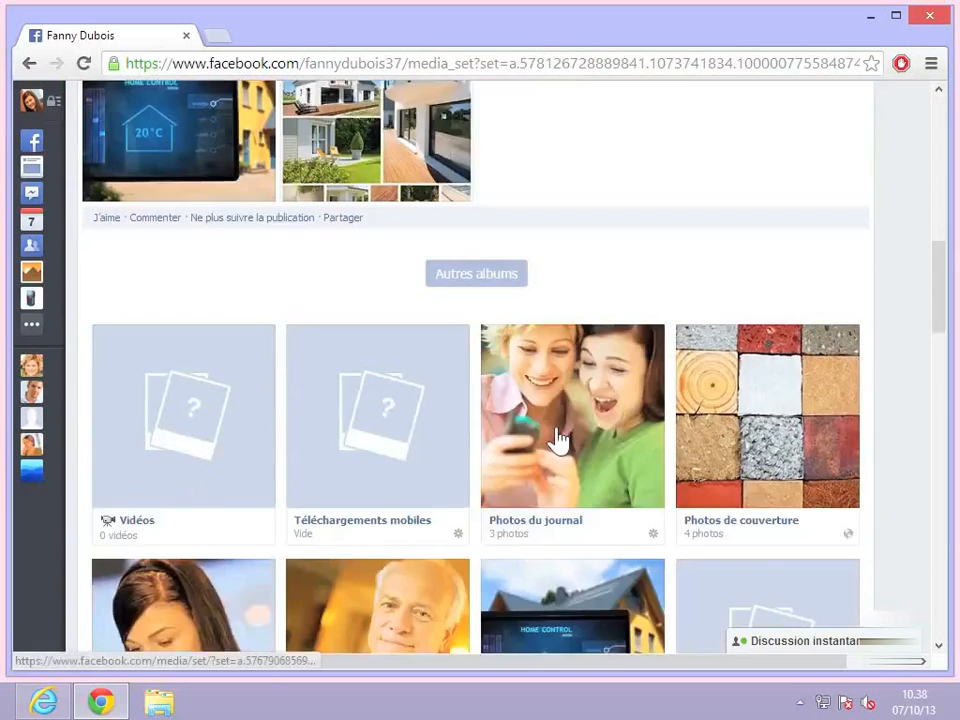
scroll(560, 440, up, 3)
scroll(556, 440, up, 2)
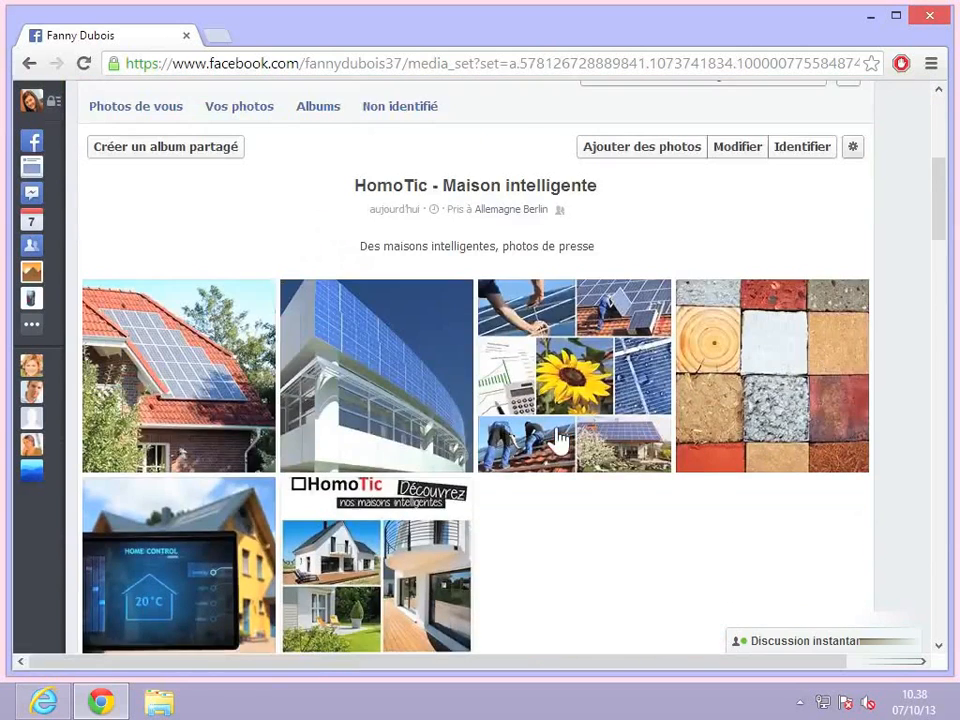
Step: View the album's first three photos one after another in the photo viewer, then close it
click(221, 410)
click(517, 388)
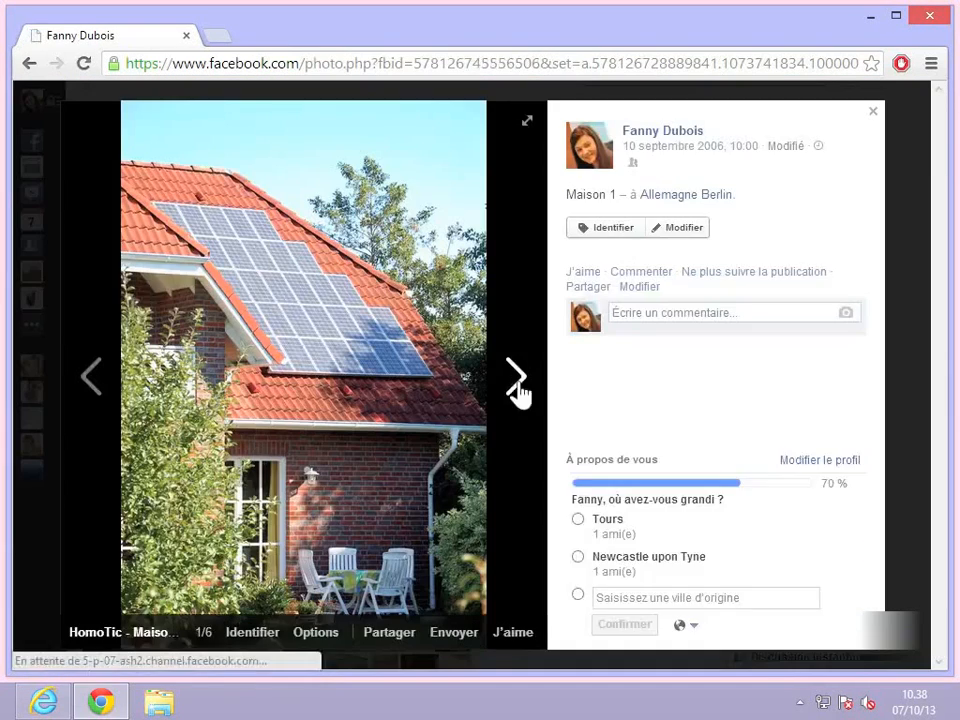
click(517, 388)
click(531, 384)
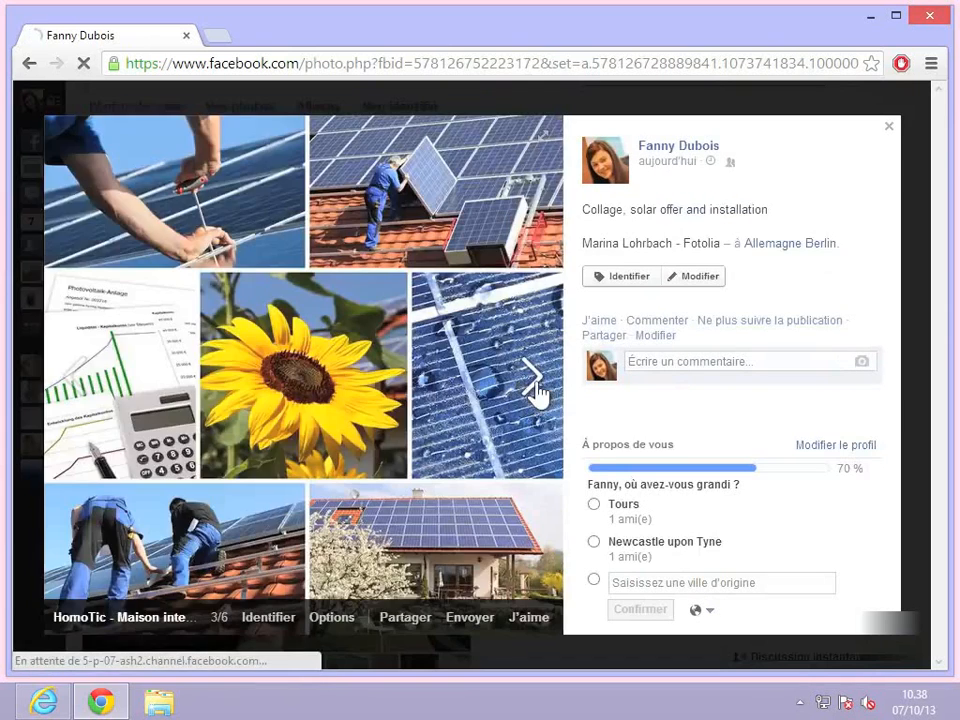
click(889, 129)
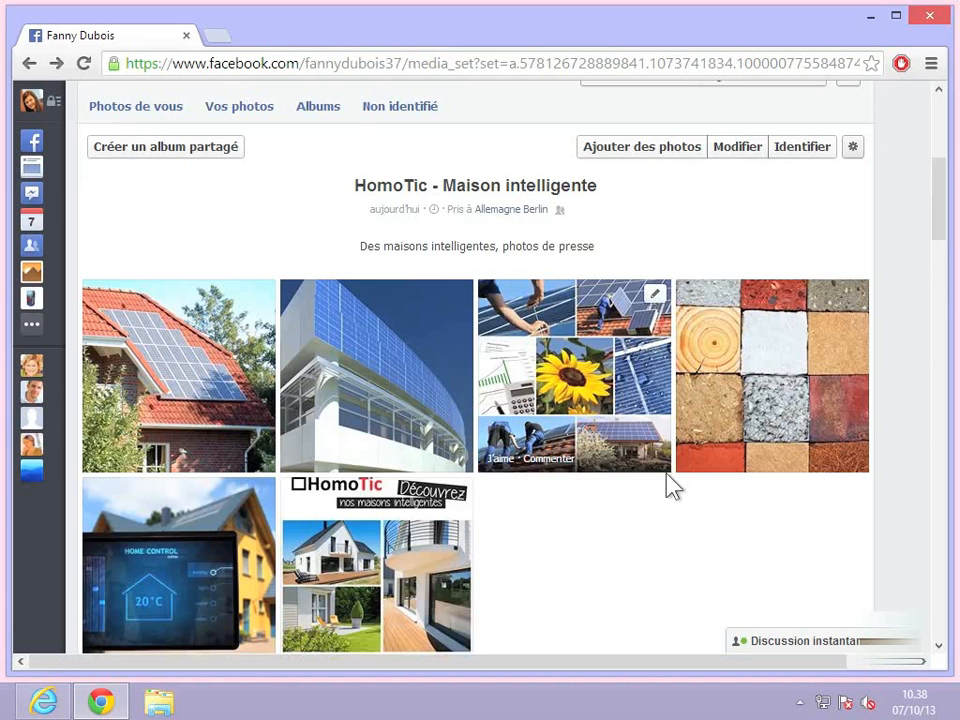
Step: Open the album for editing, look over its editable settings and finish editing
click(737, 150)
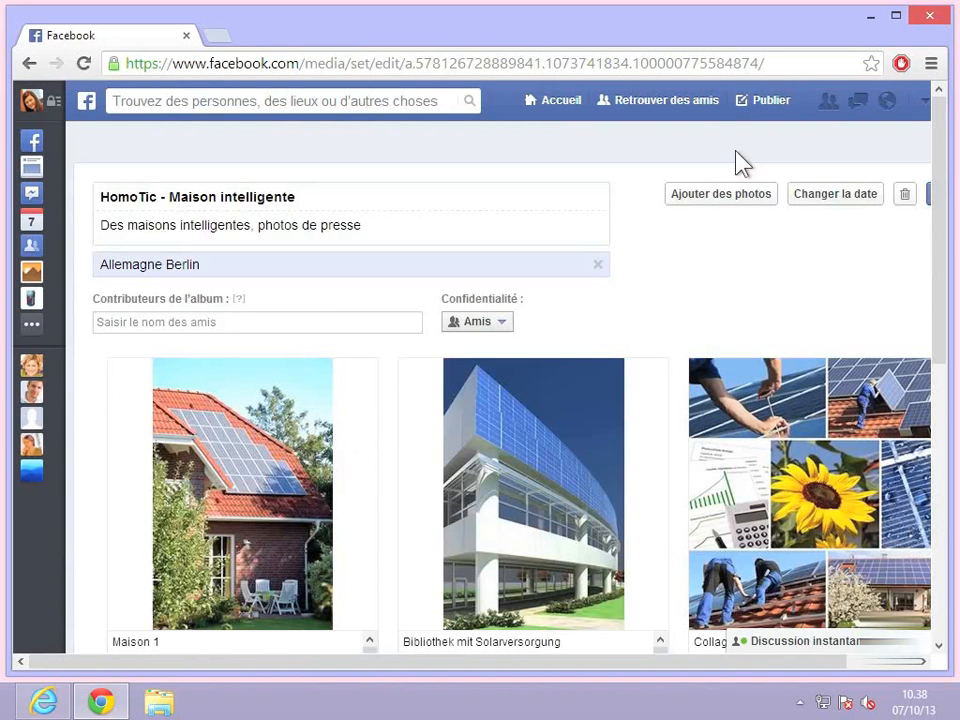
scroll(777, 258, right, 2)
click(896, 200)
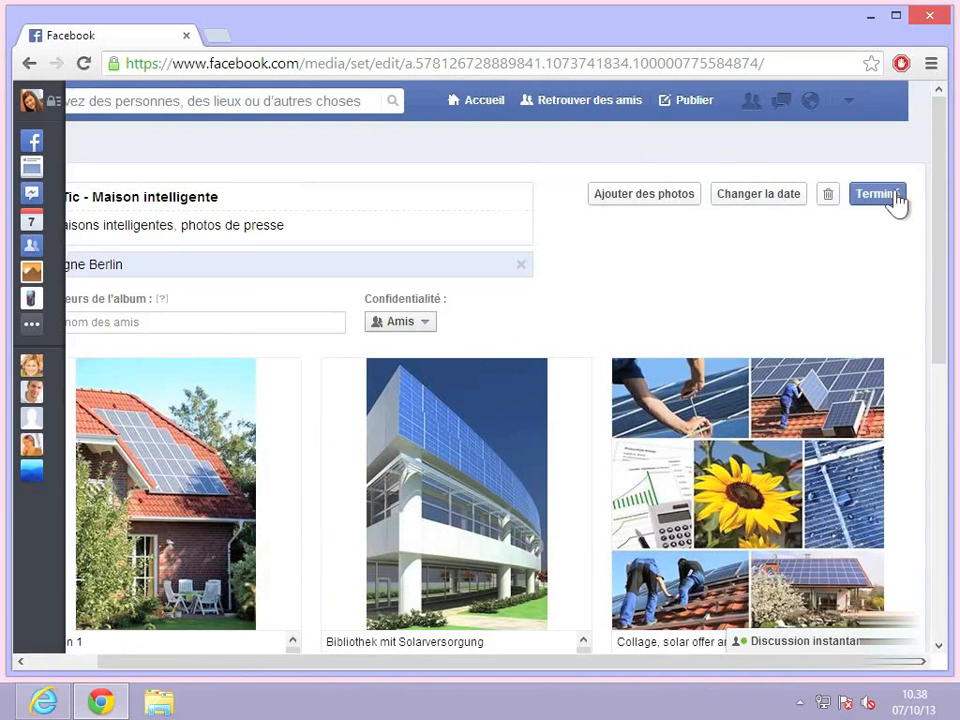